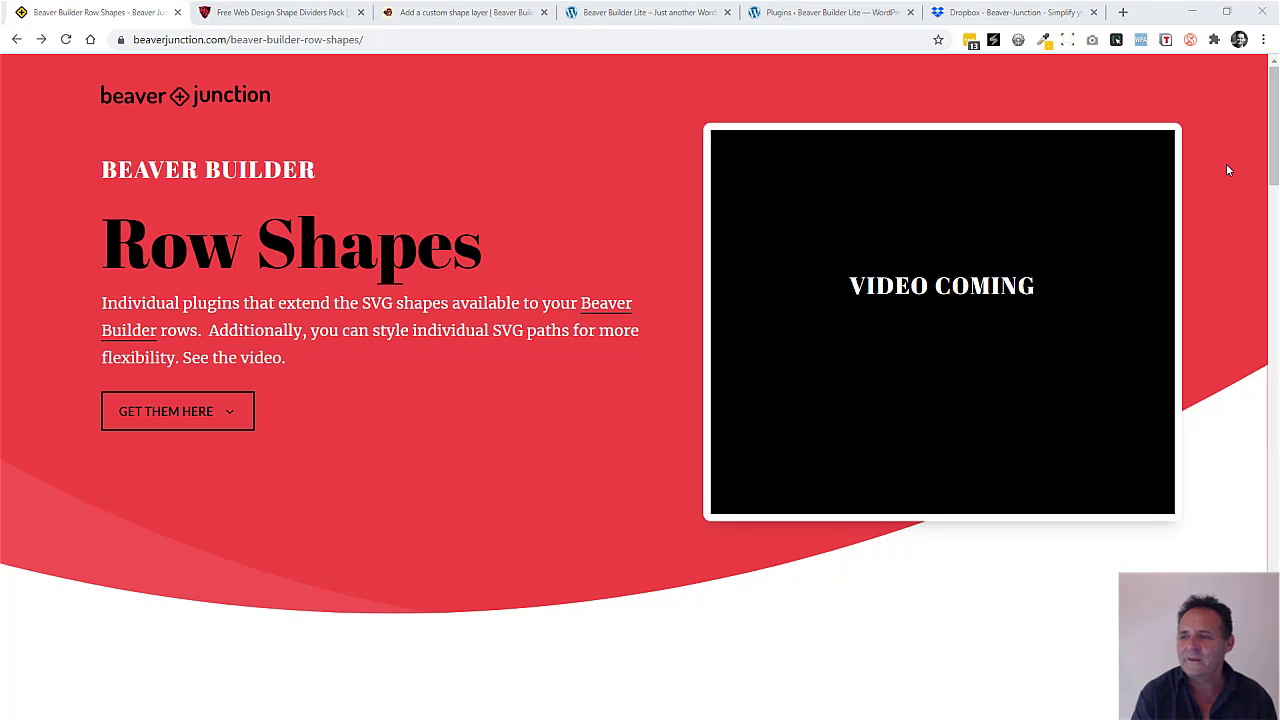
Look through the custom shapes gallery on the Row Shapes page, enlarging the Fire and Wavey examples
left_click_drag(1274, 125, 1261, 262)
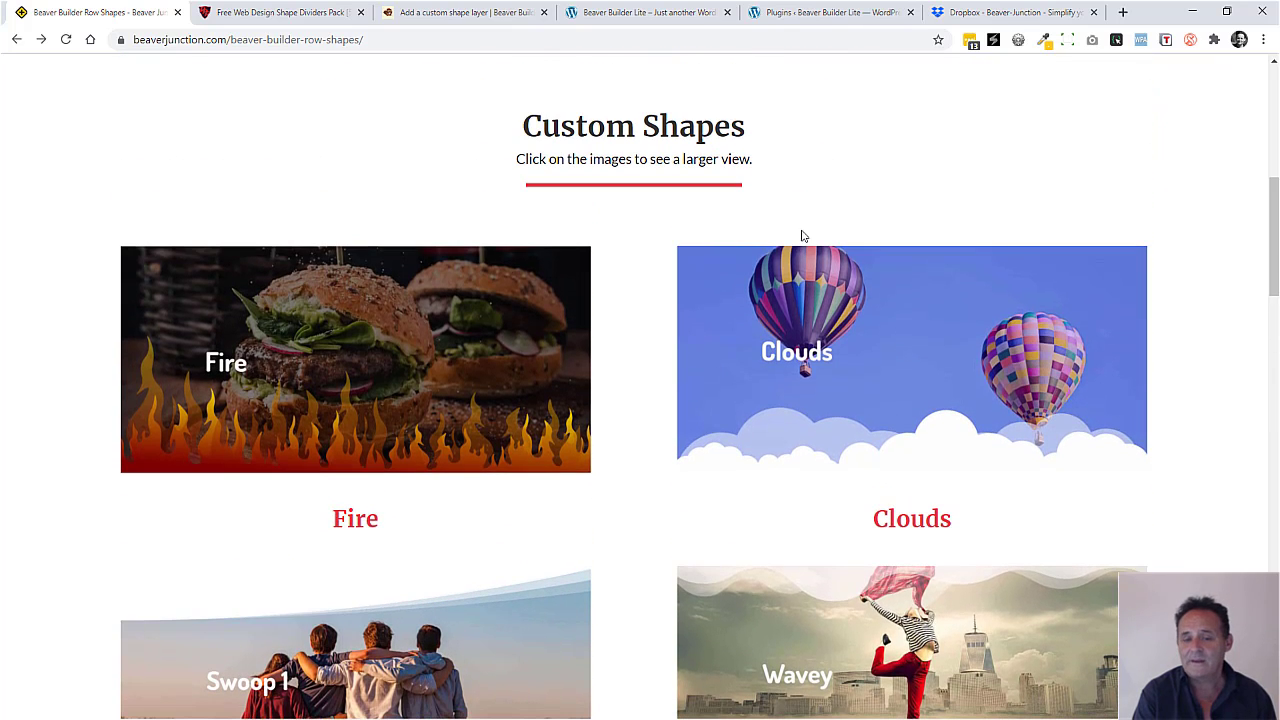
left_click(450, 334)
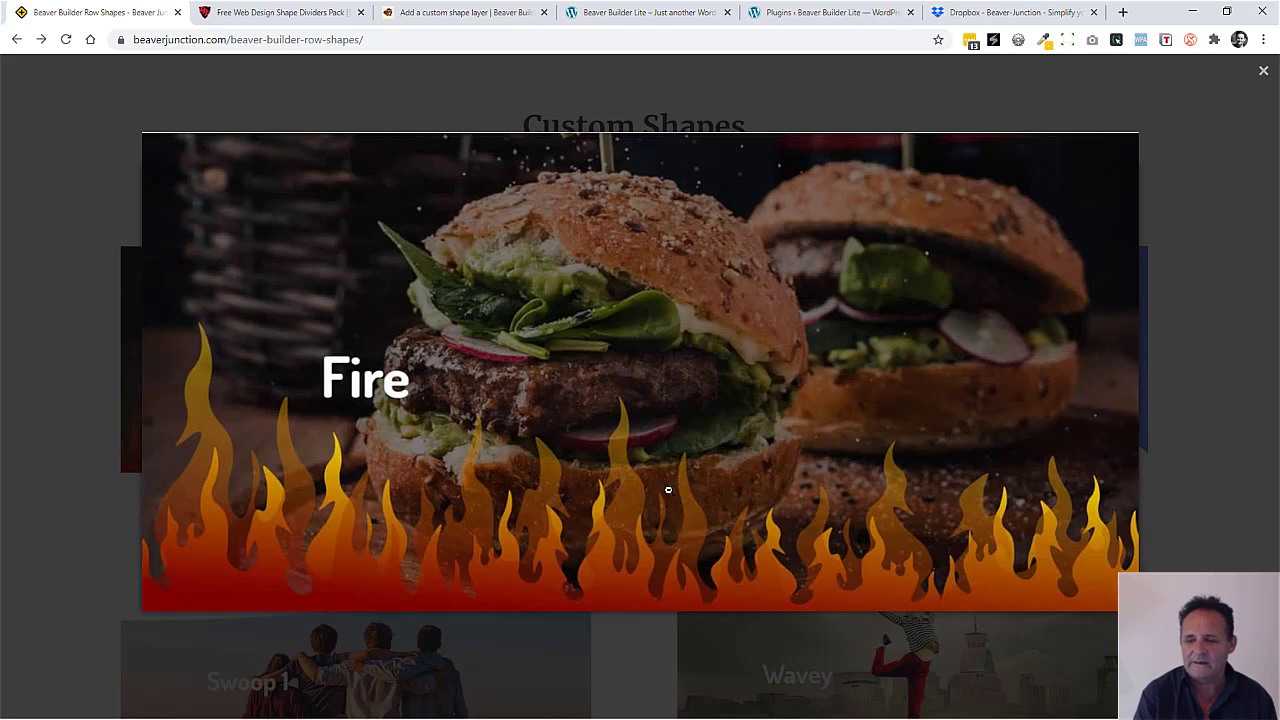
left_click(1214, 440)
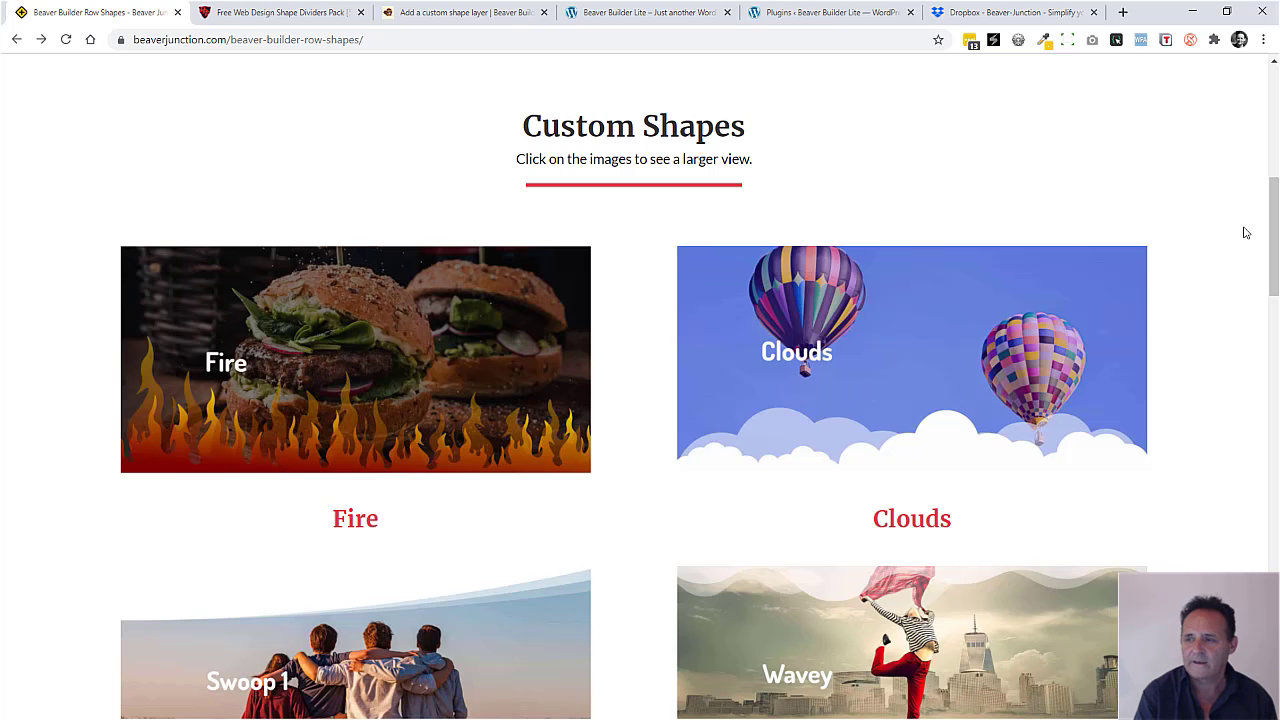
left_click_drag(1273, 243, 1249, 317)
left_click(940, 300)
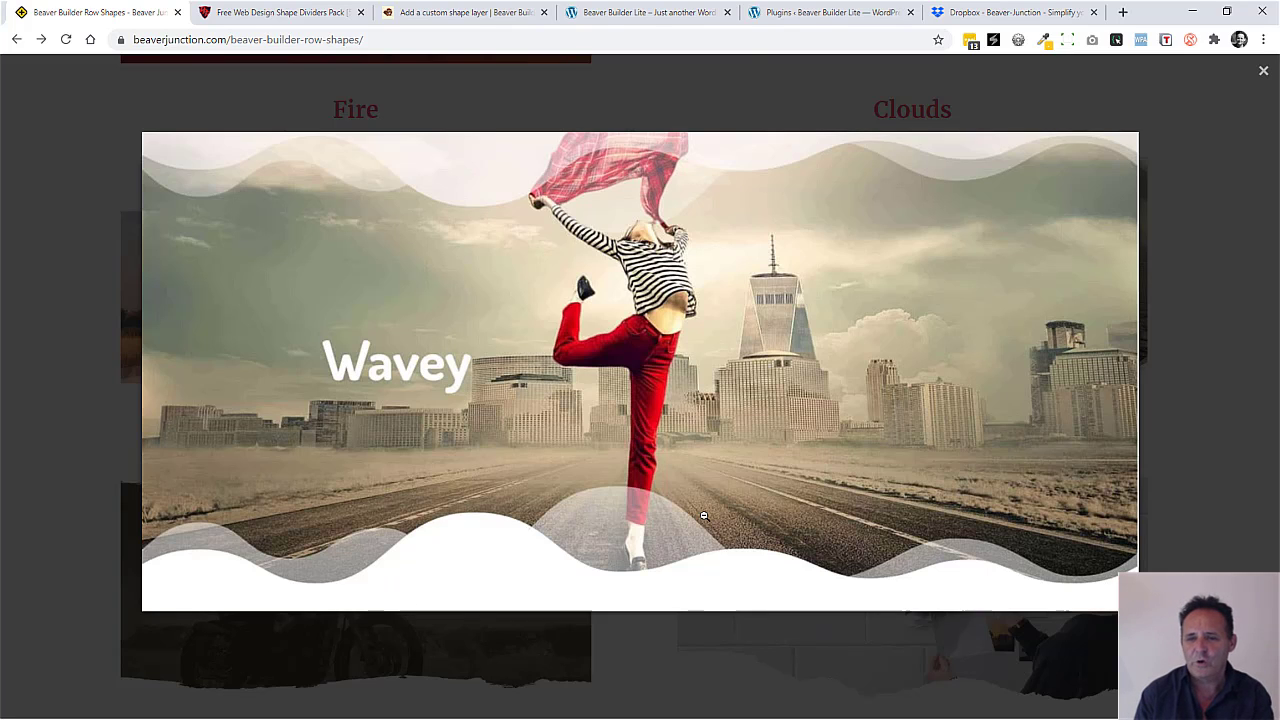
left_click(1265, 418)
left_click_drag(1273, 350, 1275, 611)
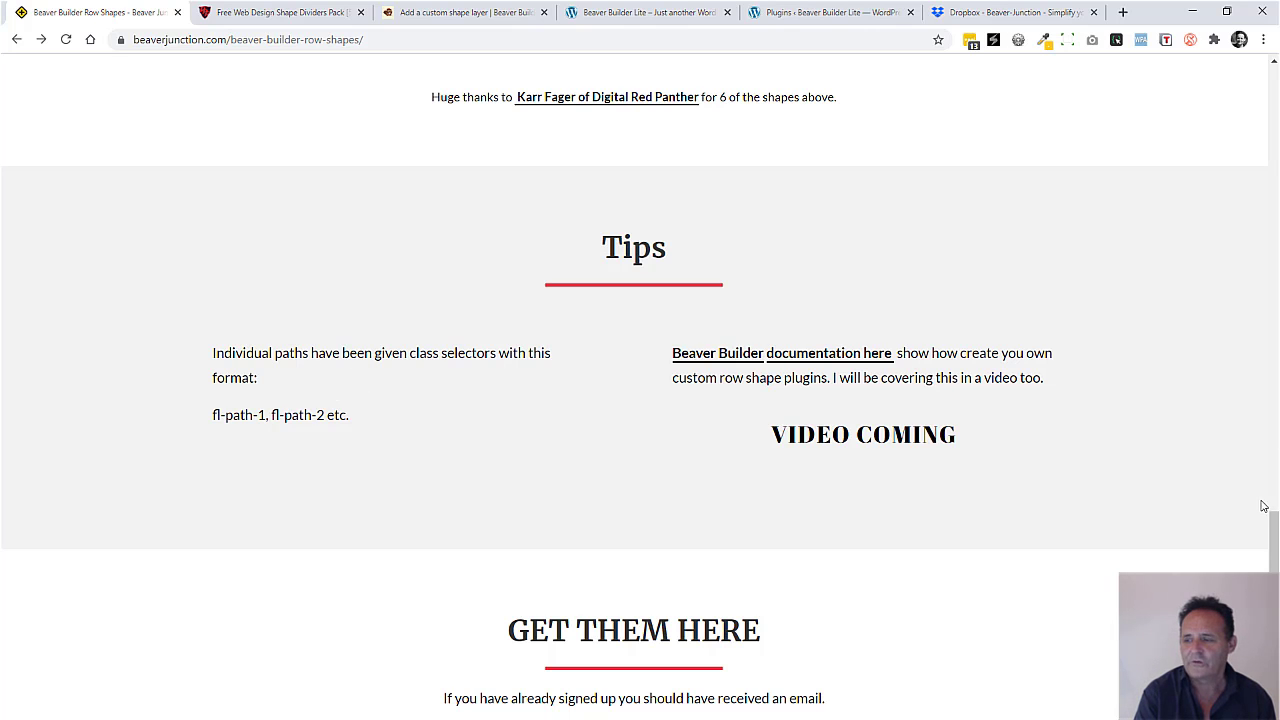
left_click_drag(1274, 535, 1275, 481)
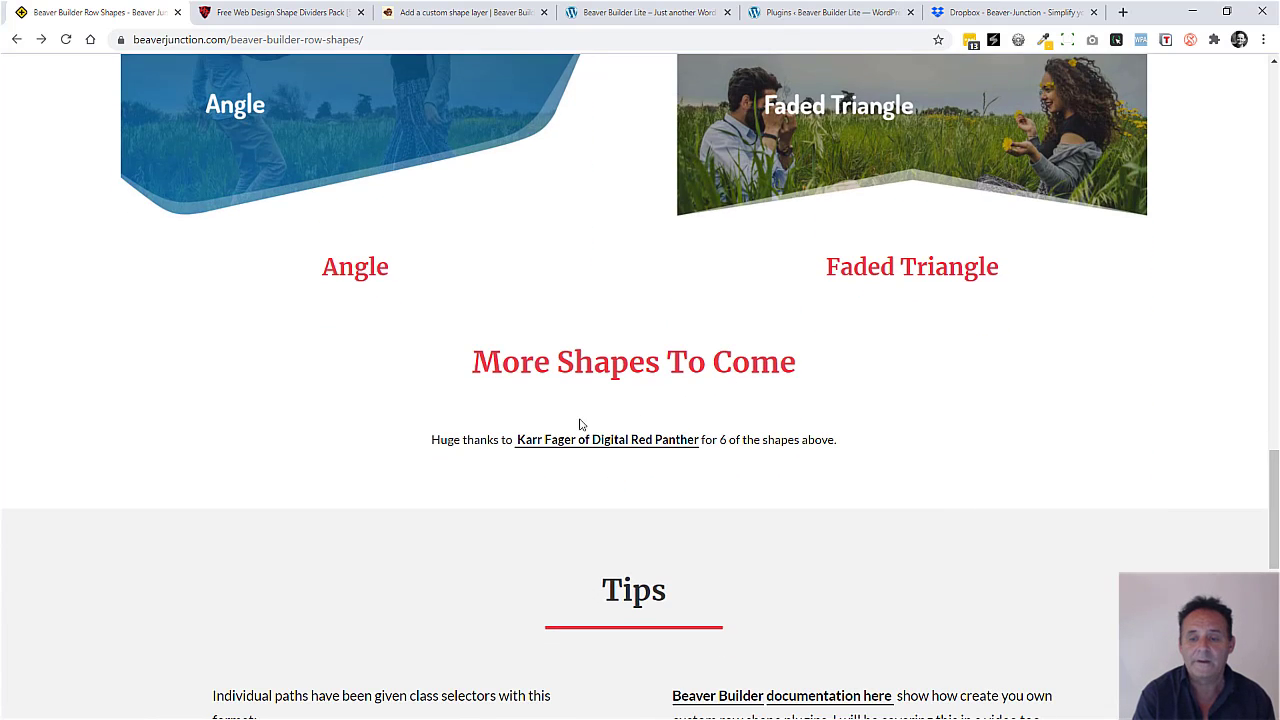
Look over Digital Red Panther's free shape dividers pack page and return to the Row Shapes page
left_click(312, 8)
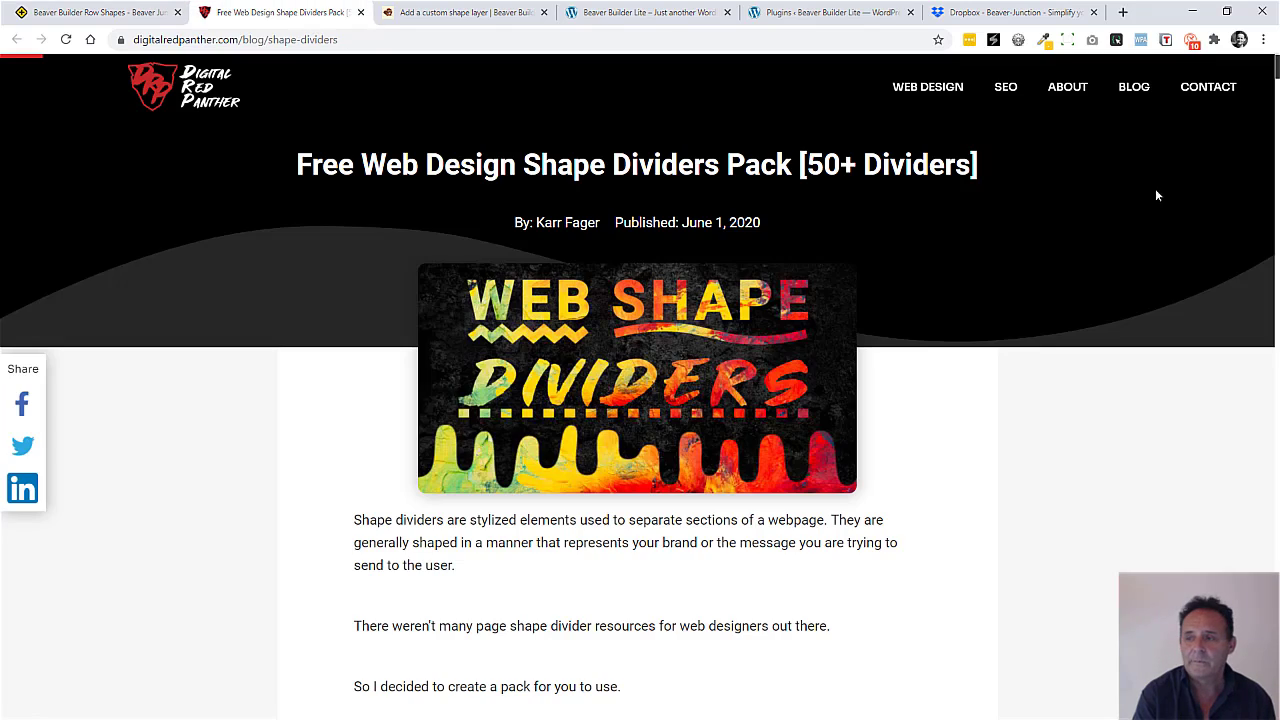
scroll(1277, 96, "down", 5)
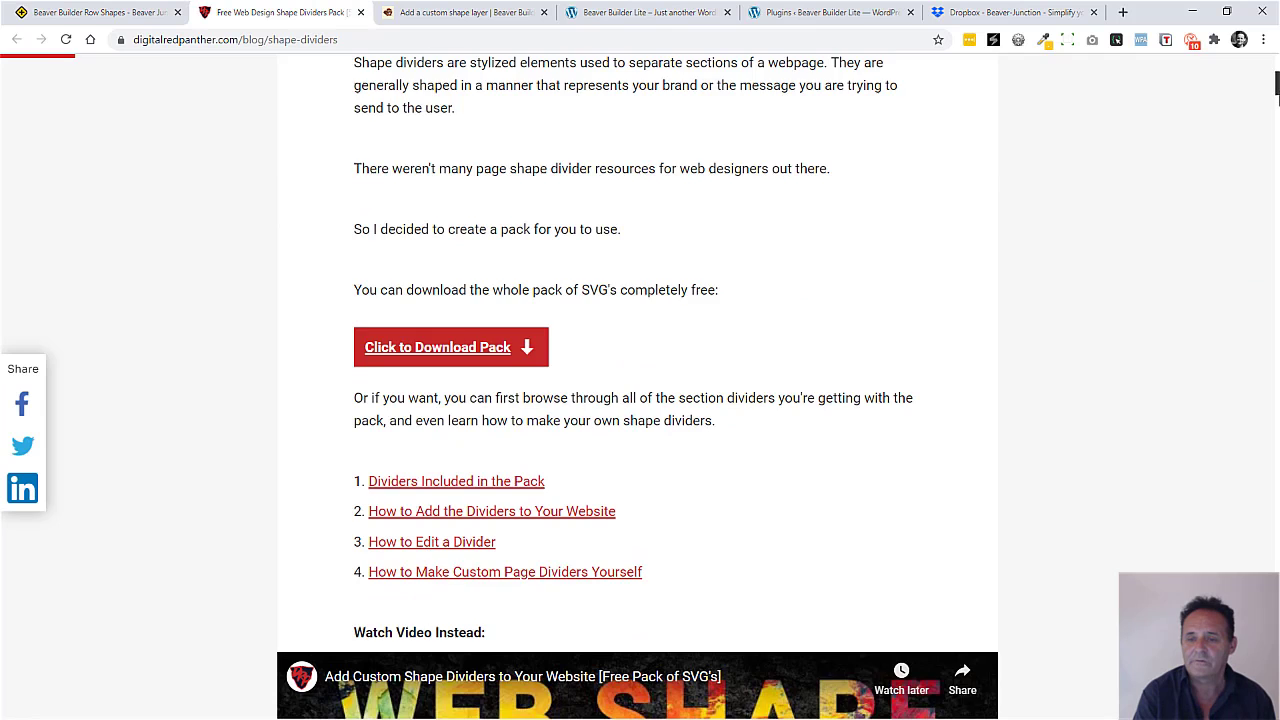
mouse_move(1277, 96)
left_mouse_down()
mouse_move(1277, 540)
mouse_move(1220, 40)
left_mouse_up()
left_click(148, 12)
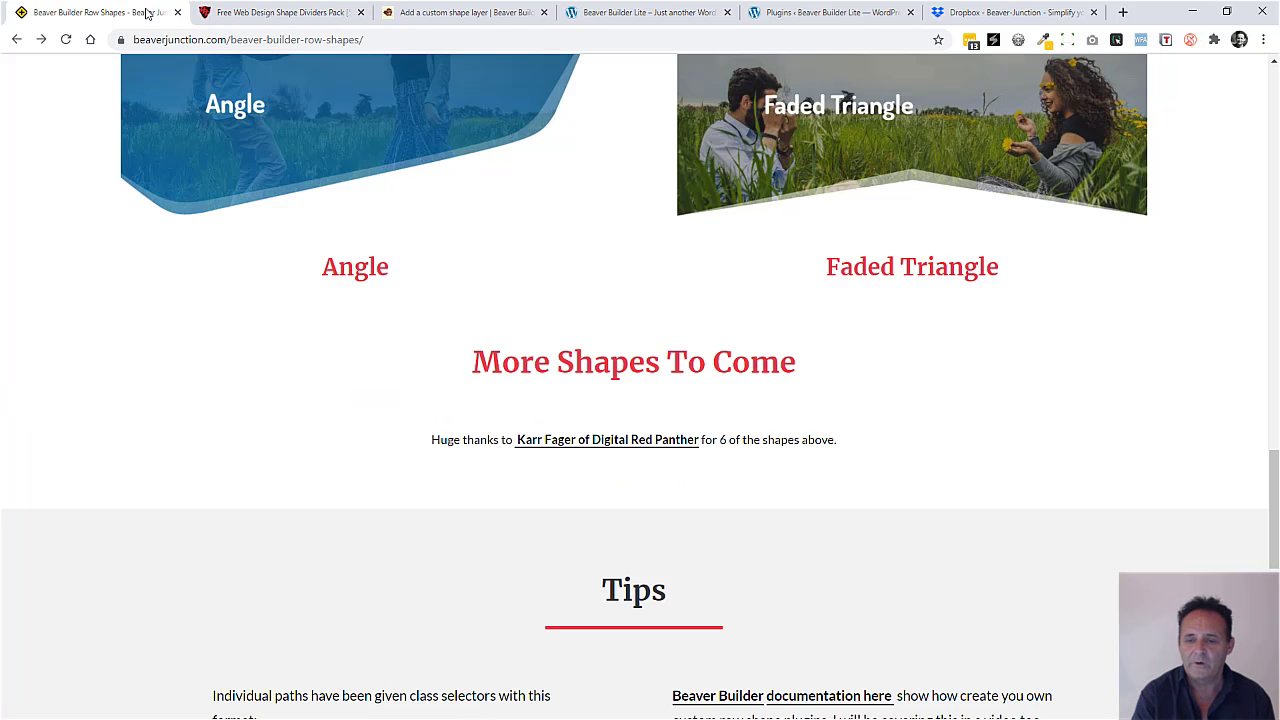
Review the page's Tips section and the Beaver Builder documentation on adding a custom shape layer
left_click_drag(1274, 480, 1186, 540)
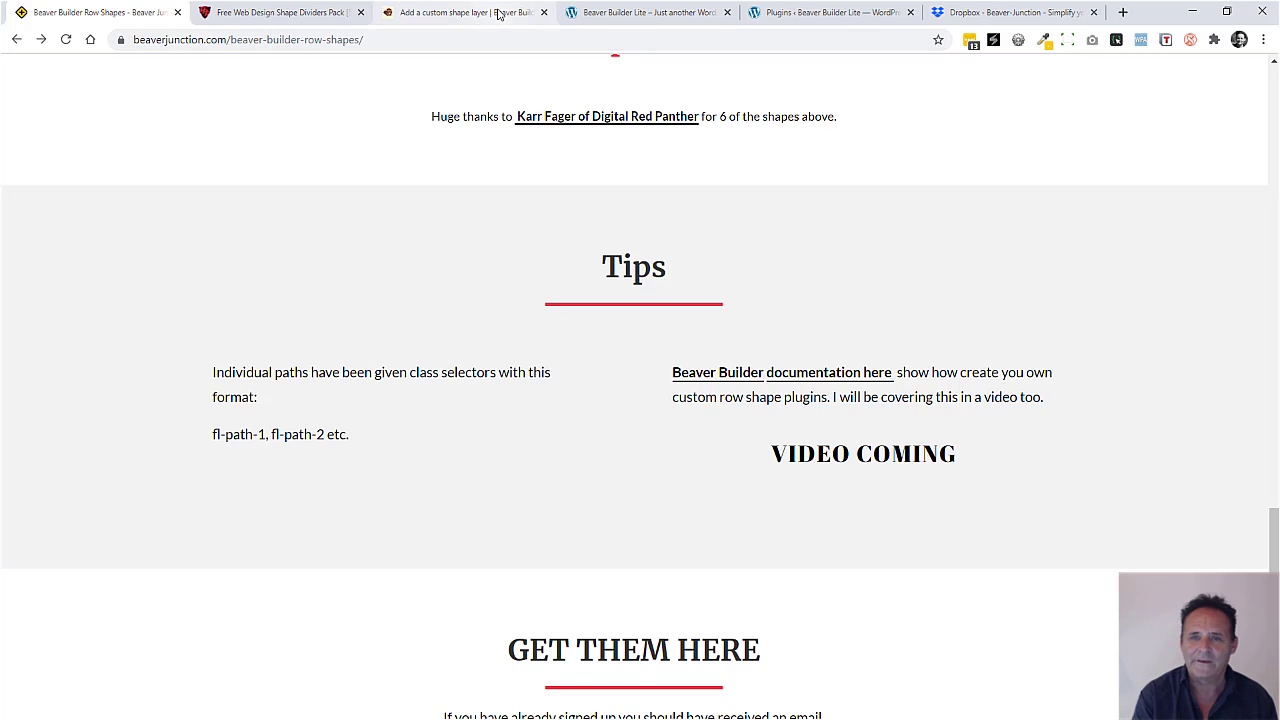
left_click(500, 16)
left_click_drag(1273, 152, 1276, 371)
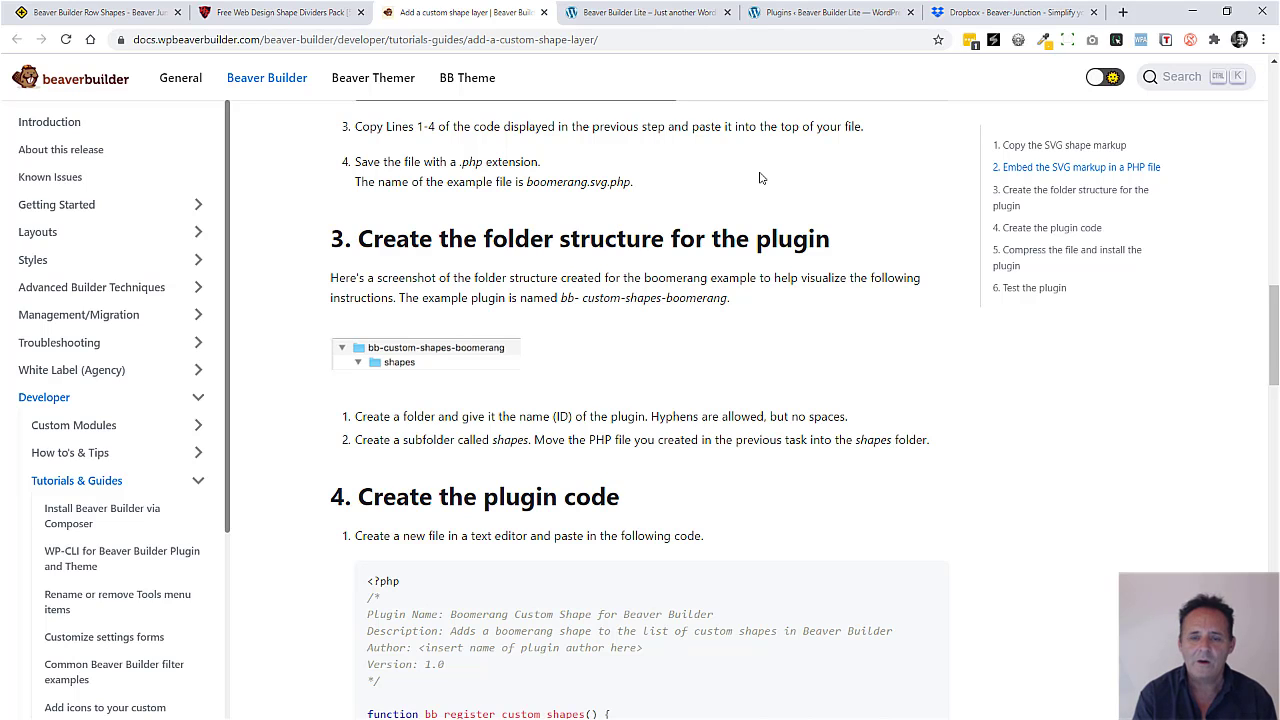
left_click(112, 12)
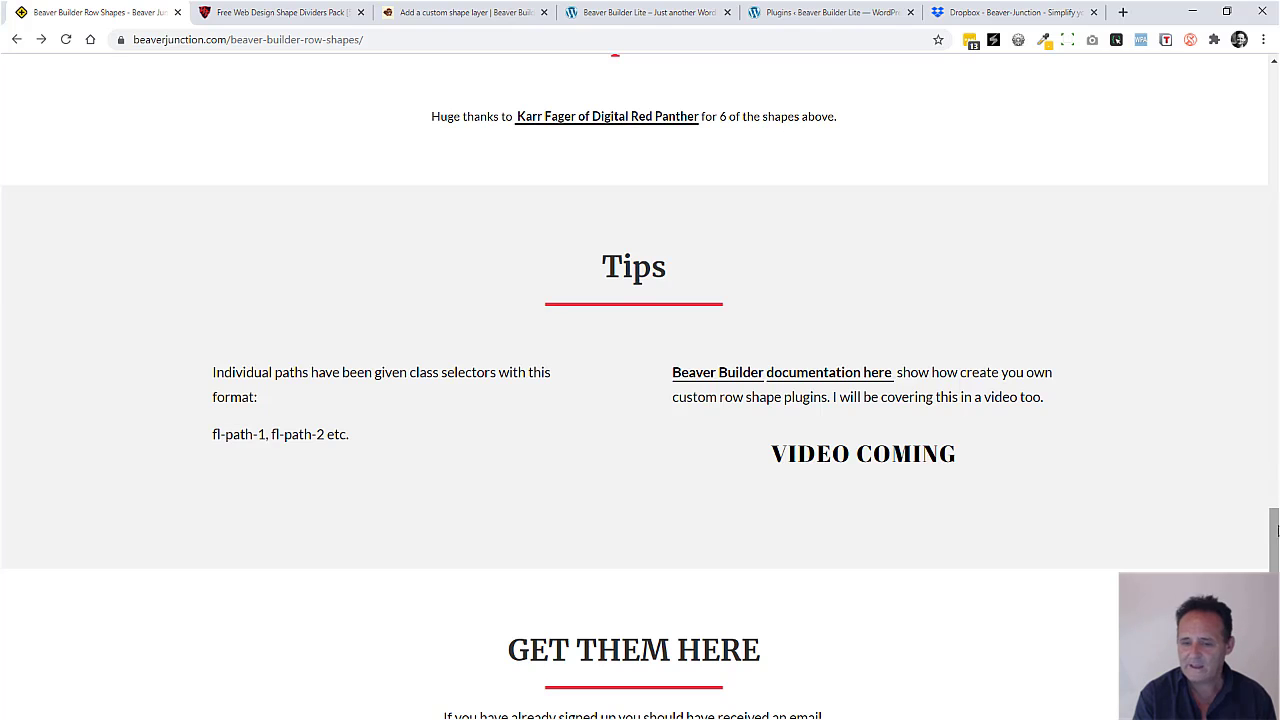
Review the sign-up form and read the Beaver Junction download email down to the Row Shapes folder link
left_click_drag(1274, 526, 1275, 610)
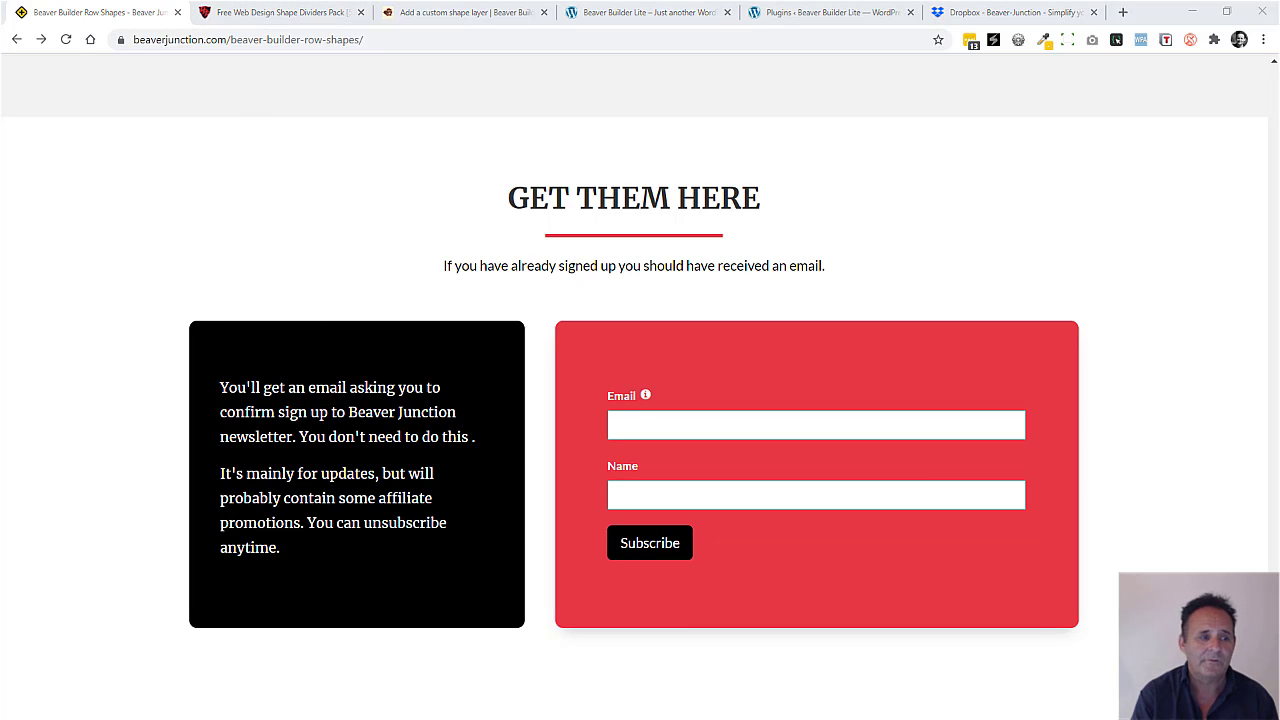
left_click_drag(2, 355, 677, 126)
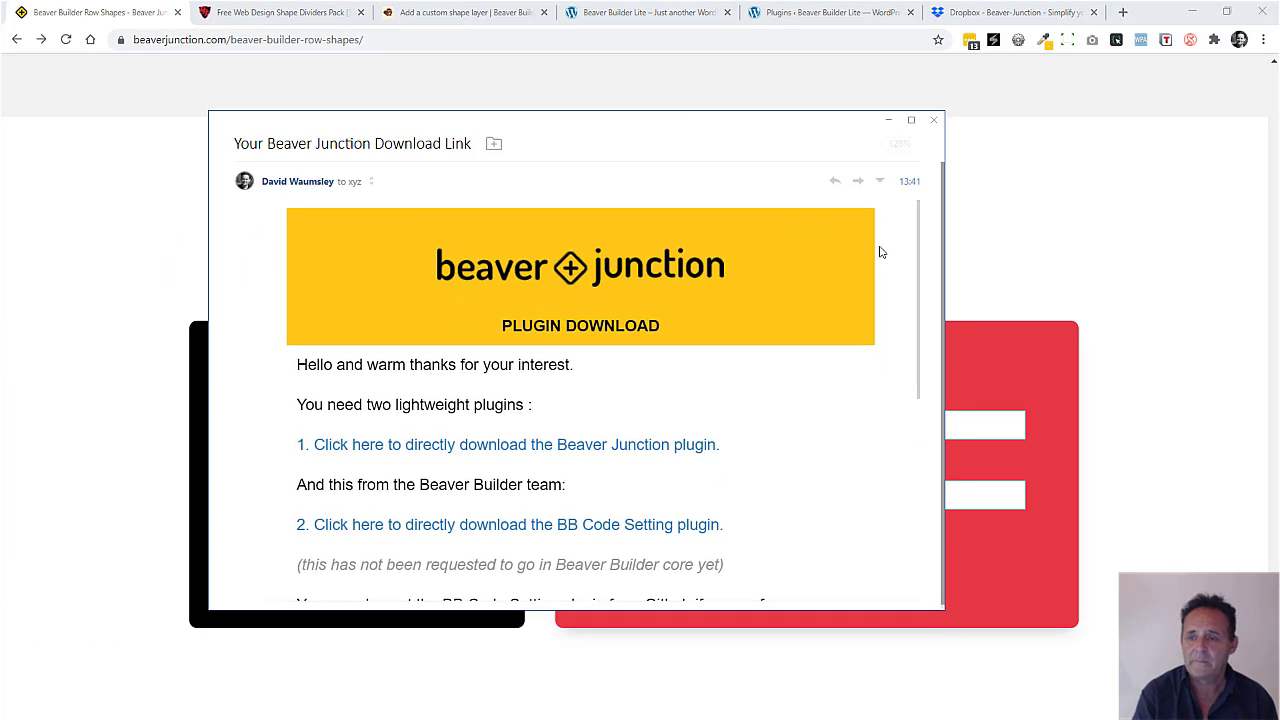
mouse_move(920, 257)
left_mouse_down()
mouse_move(909, 449)
mouse_move(669, 417)
mouse_move(571, 322)
left_mouse_up()
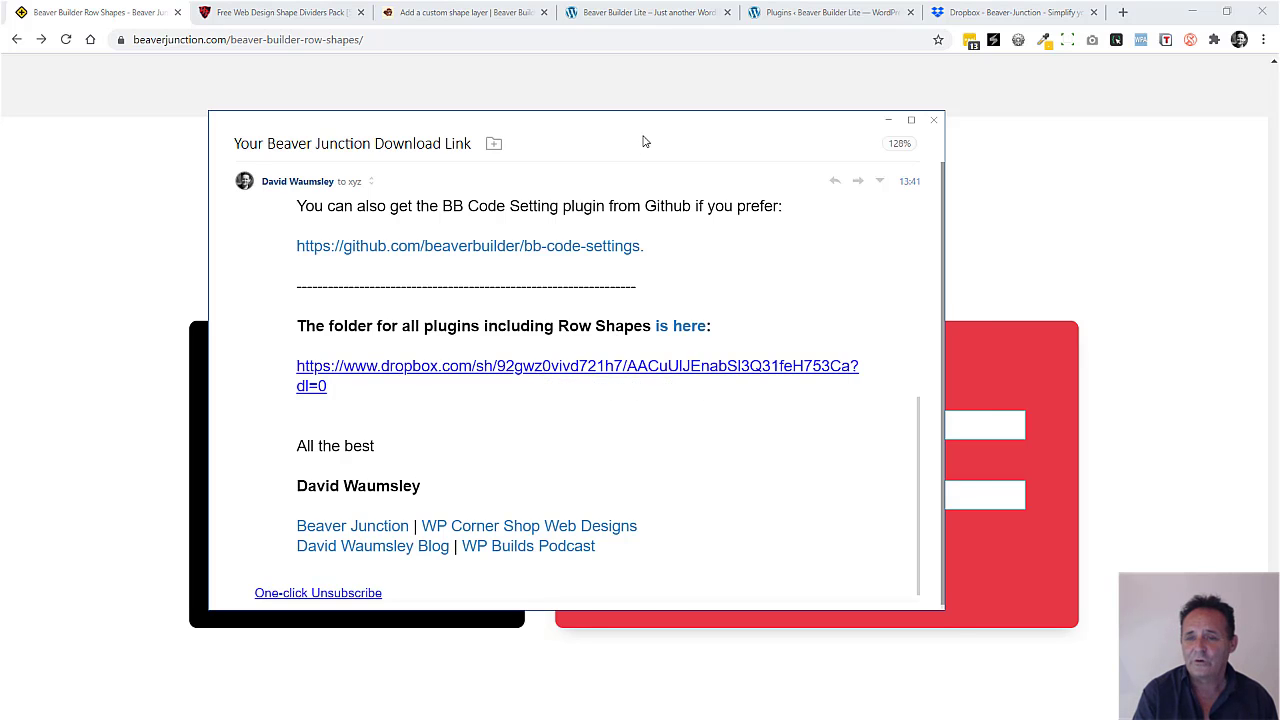
left_click_drag(643, 137, 677, 234)
left_click(650, 100)
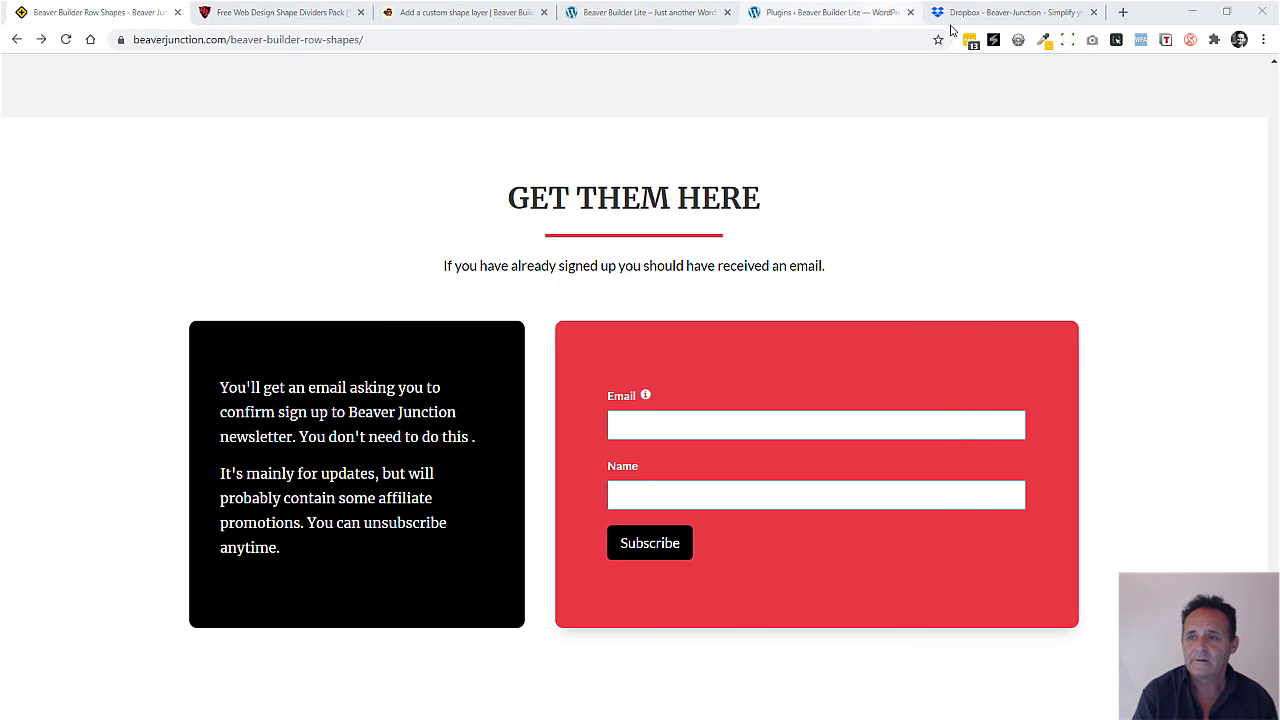
Open the BB Row Shapes folder in the Beaver-Junction Dropbox share and check the site's installed plugins
left_click(1010, 12)
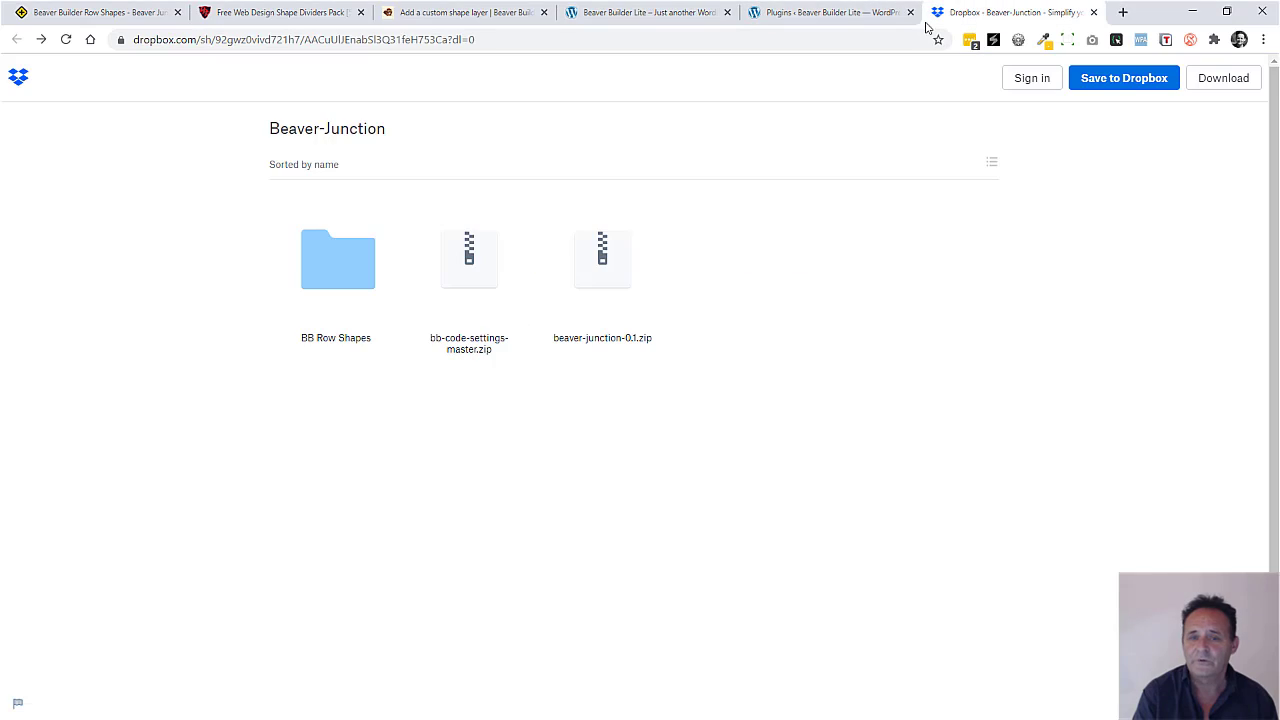
left_click(346, 239)
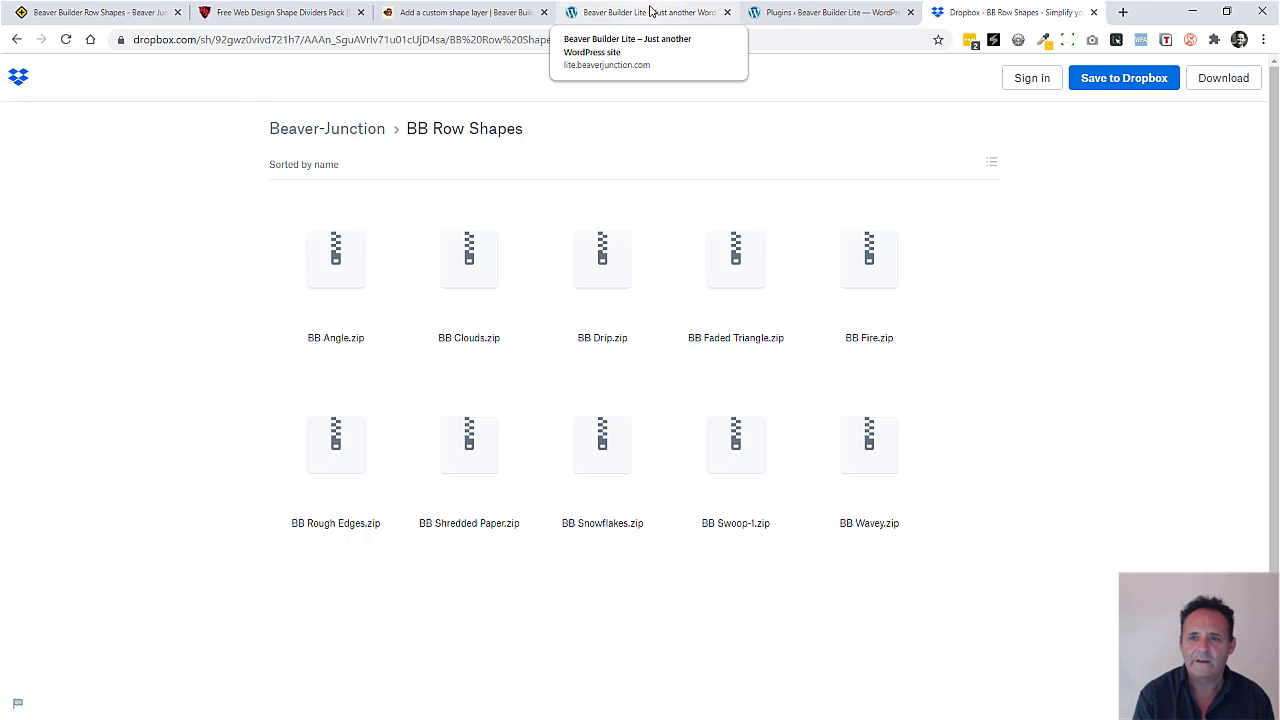
left_click(650, 12)
left_click(805, 12)
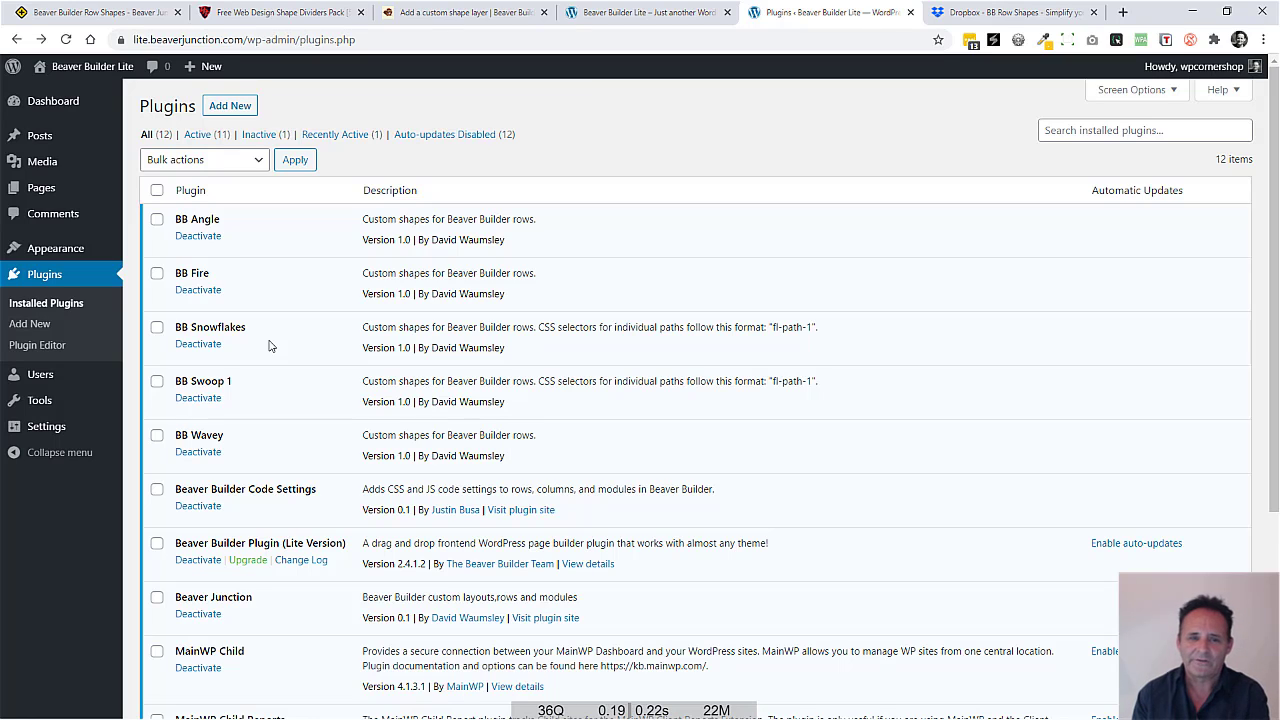
Review the Fire, Clouds, Swoop 1 and Wavey samples in the shapes gallery and return to the installed plugins list
left_click(70, 20)
scroll(1245, 428, "up", 15)
scroll(1231, 338, "up", 7)
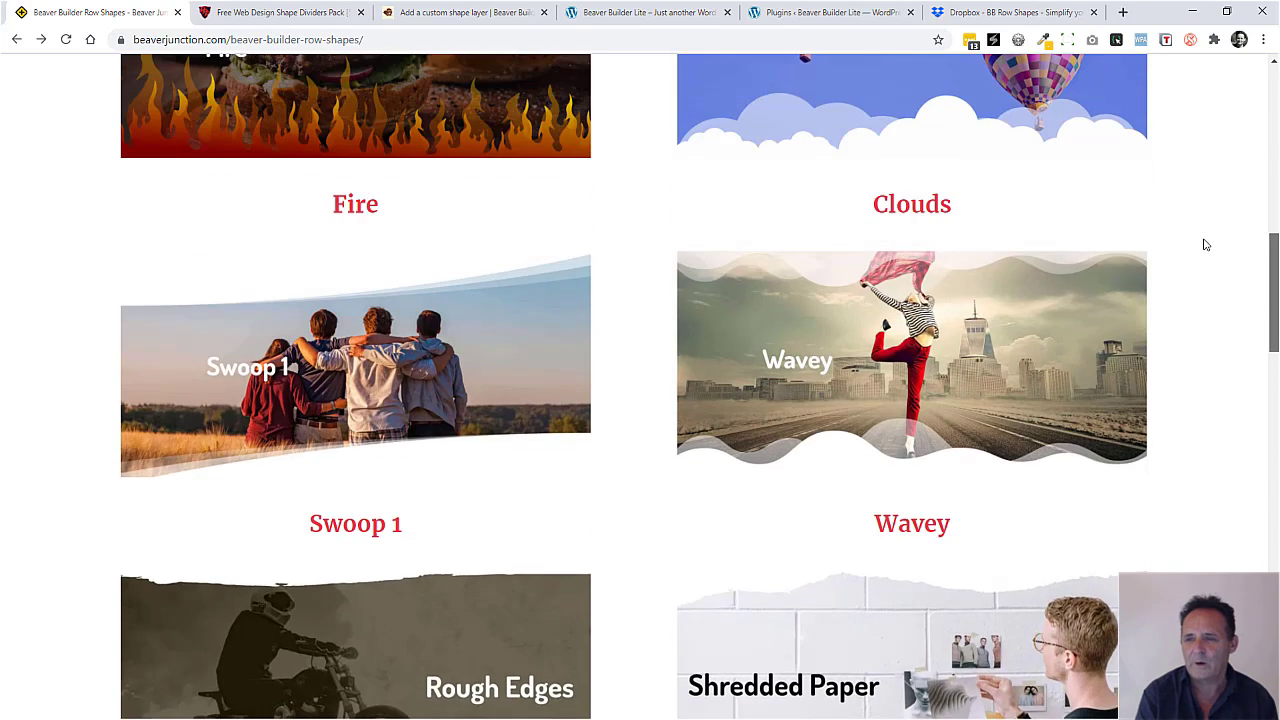
scroll(1198, 213, "up", 1)
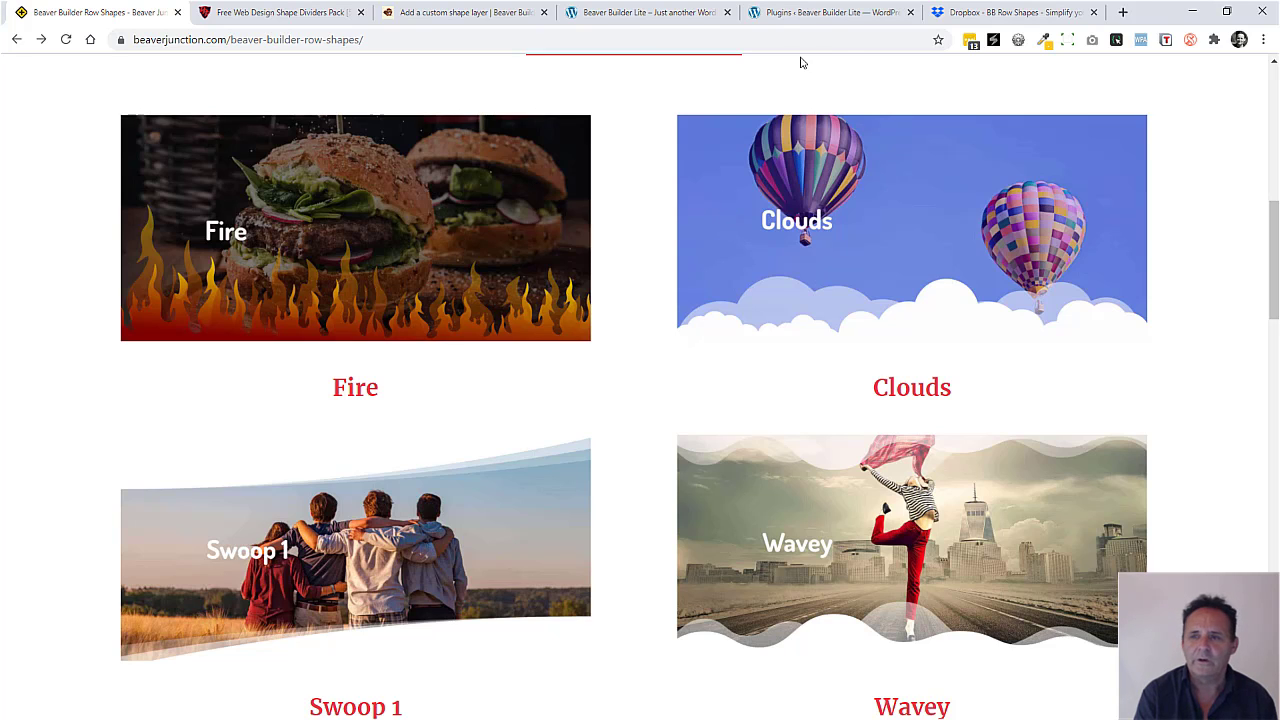
left_click(822, 8)
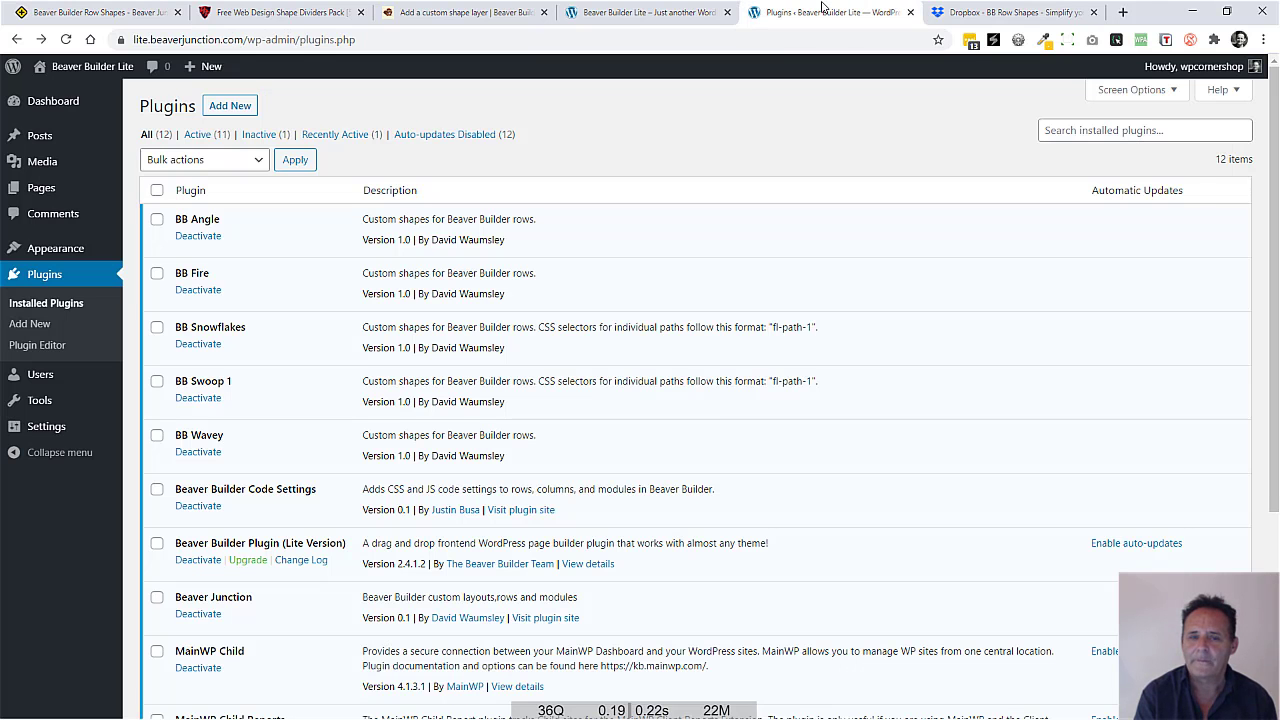
Examine the JavaScript, CSS and HTML Element sections in the Home page row's advanced settings
left_click(647, 10)
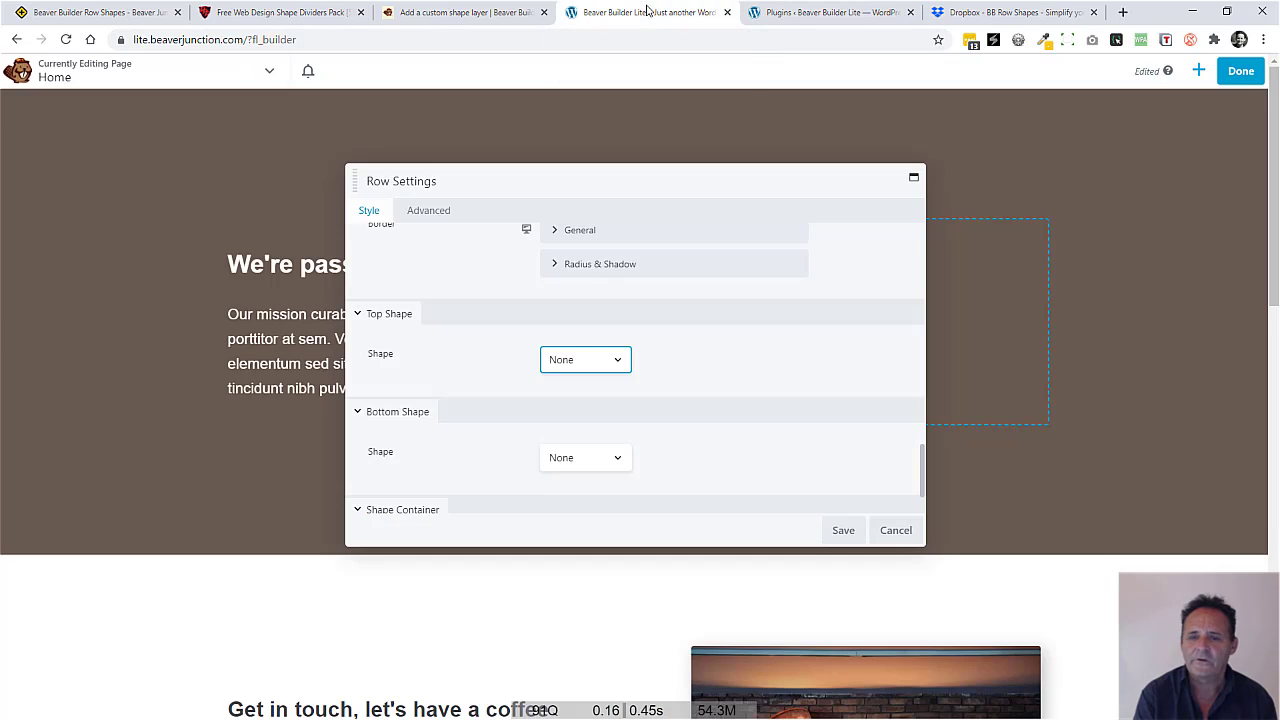
left_click_drag(692, 172, 792, 101)
left_click(548, 172)
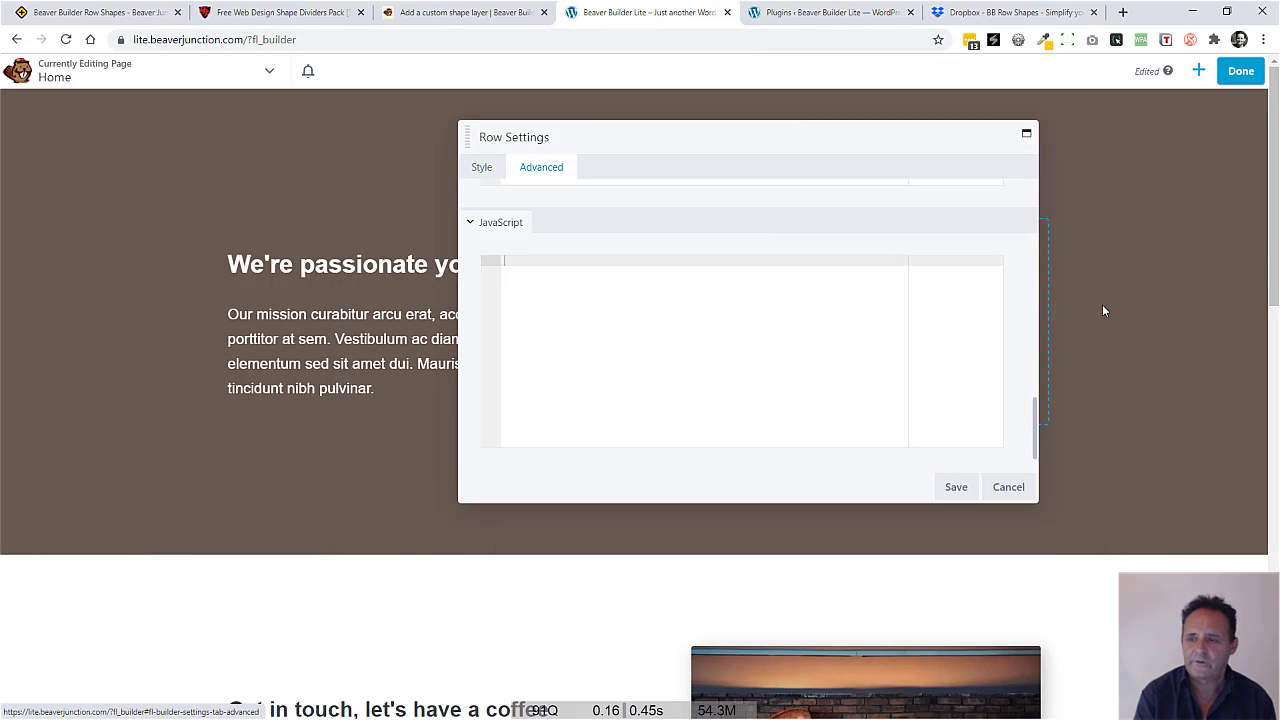
scroll(1030, 254, "down", 10)
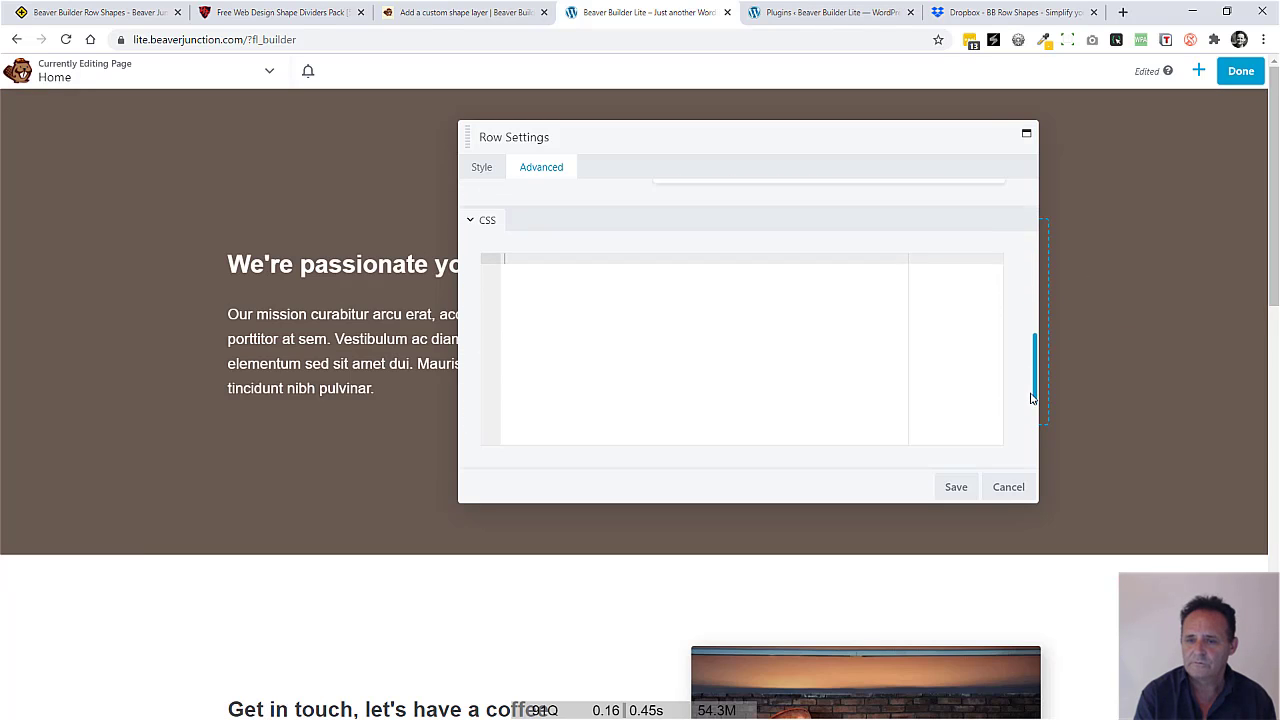
scroll(1020, 356, "up", 4)
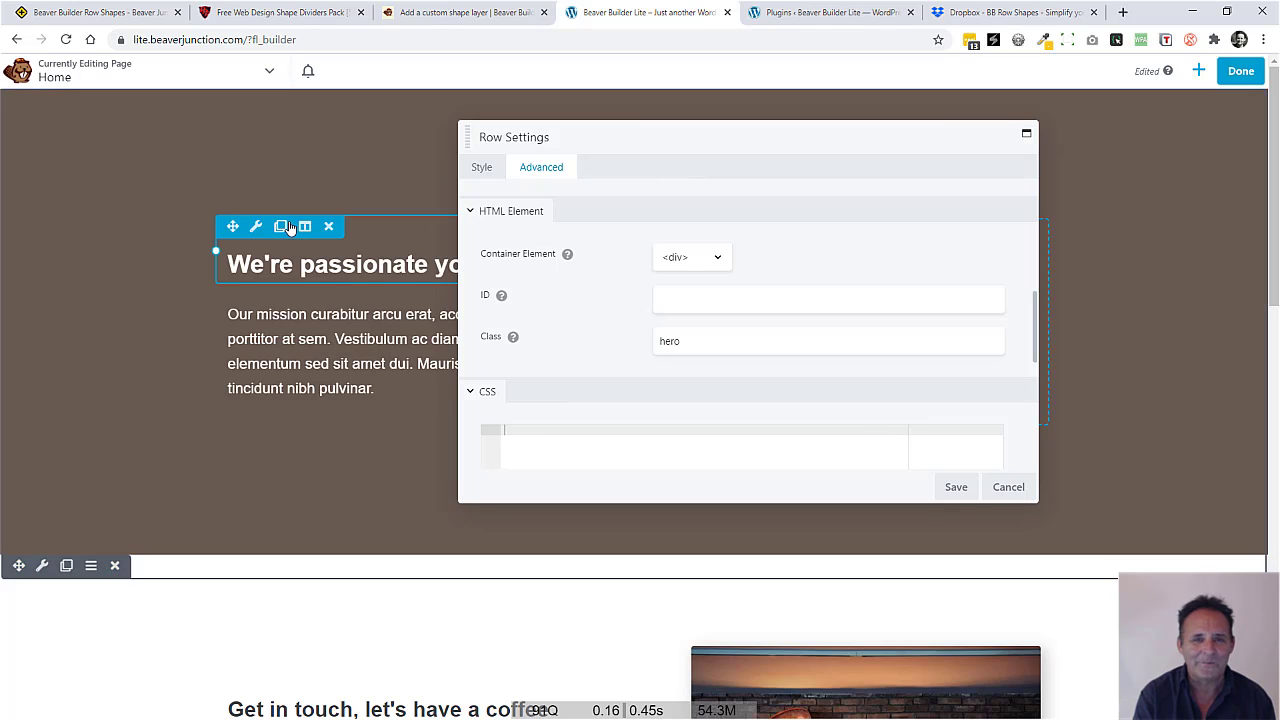
Set the hero row's top shape to Wavey and its alignment to Top Center
left_click(479, 166)
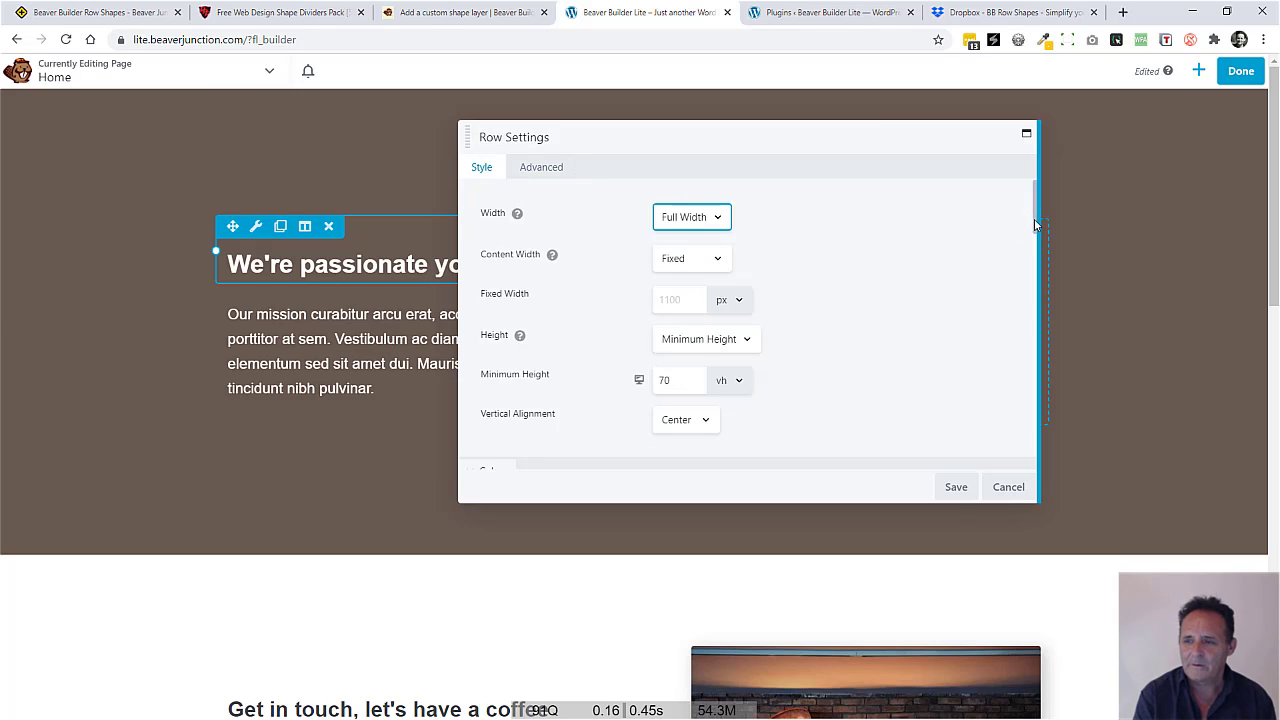
left_click_drag(1023, 226, 985, 430)
left_click(720, 350)
left_click(685, 557)
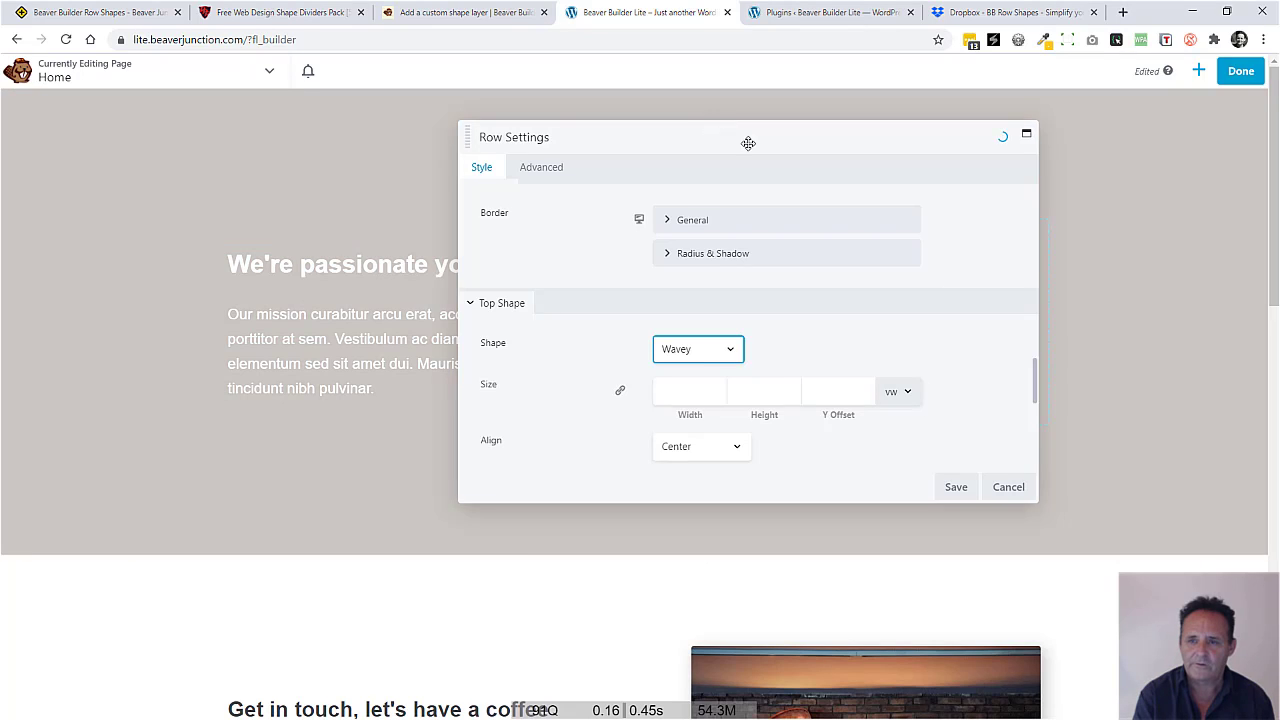
mouse_move(748, 143)
left_mouse_down()
mouse_move(700, 368)
mouse_move(668, 185)
left_mouse_up()
left_click_drag(988, 437, 986, 480)
left_click(680, 356)
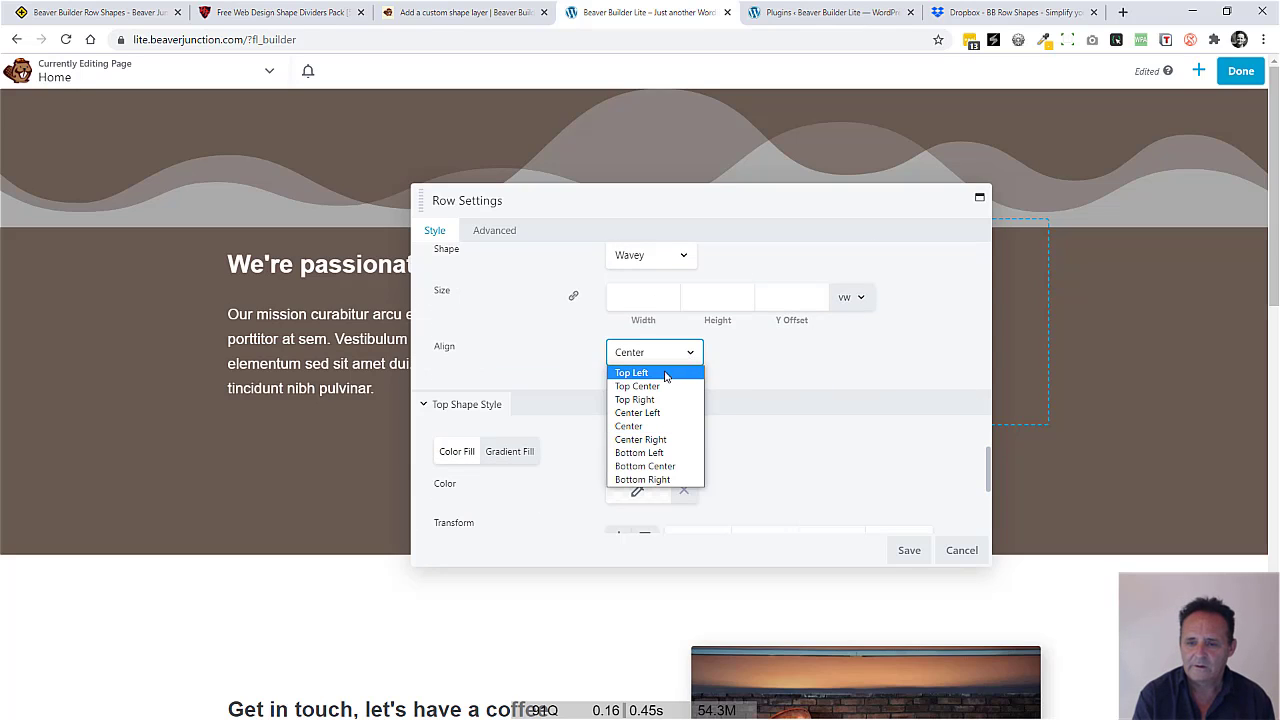
left_click(638, 386)
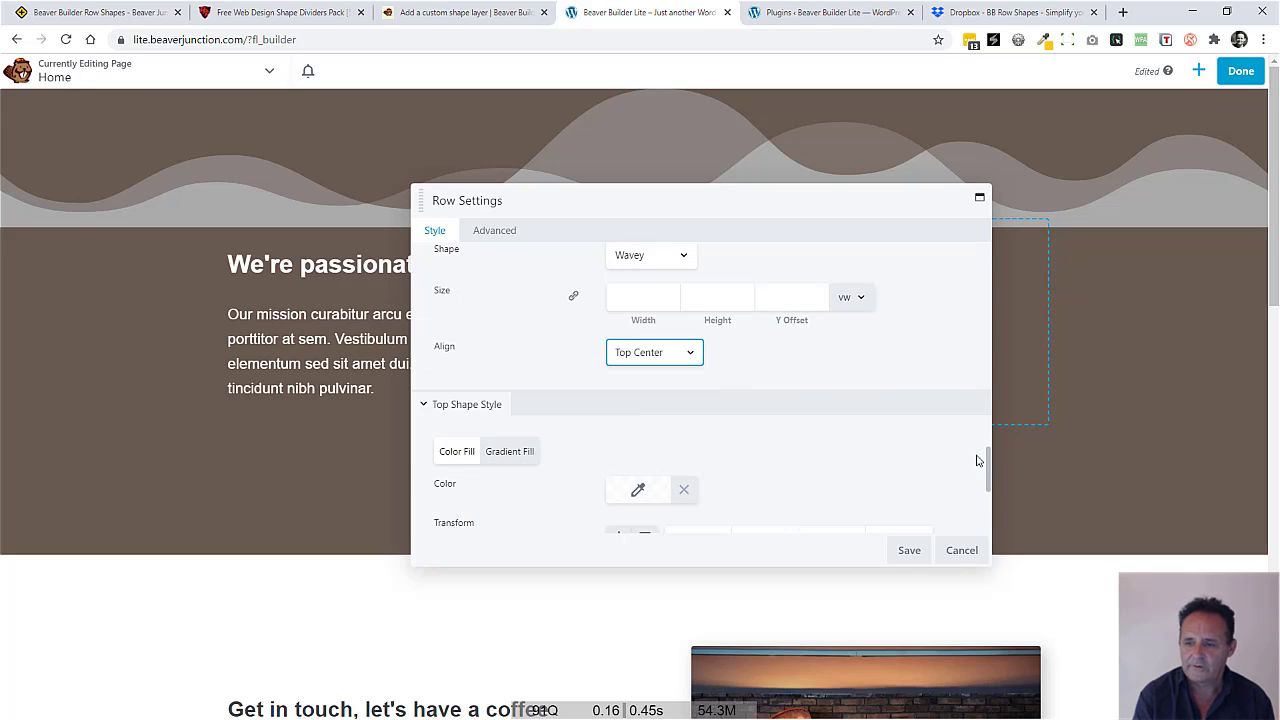
Try the vertical and horizontal orientation flips on the row's top shape
left_click_drag(985, 475, 983, 500)
left_click(650, 426)
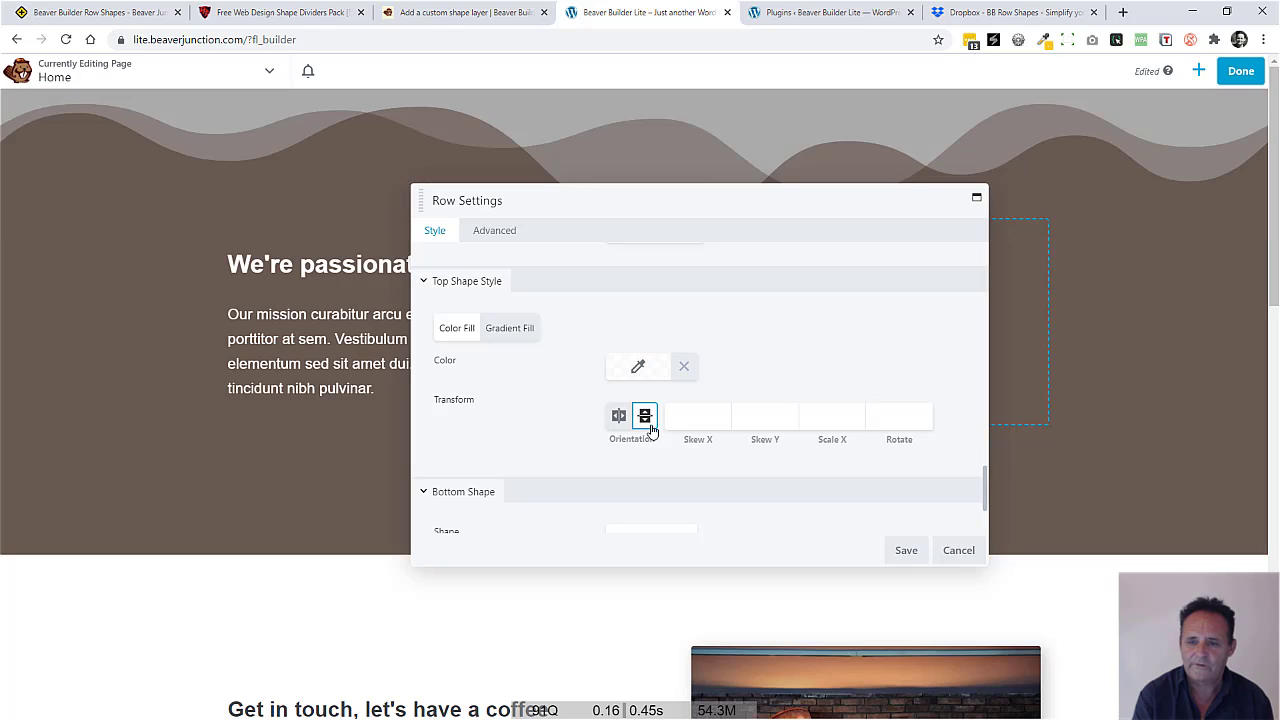
left_click(618, 415)
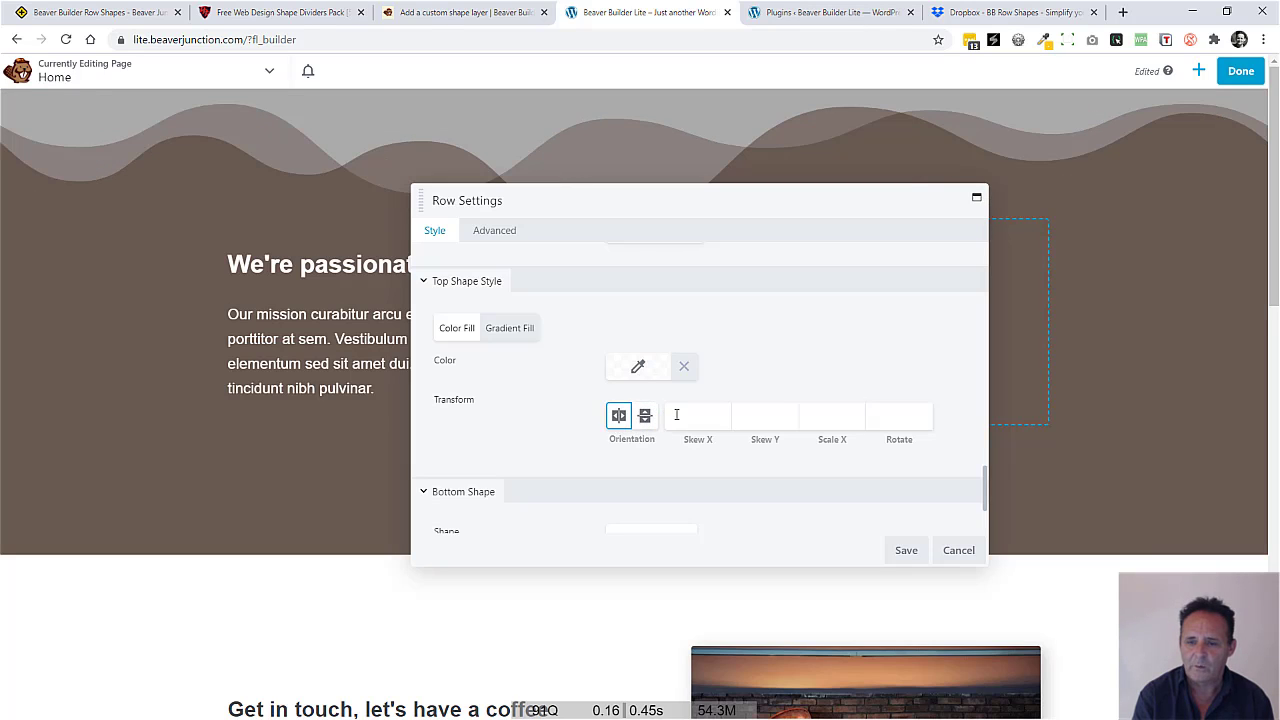
left_click(619, 416)
left_click(621, 420)
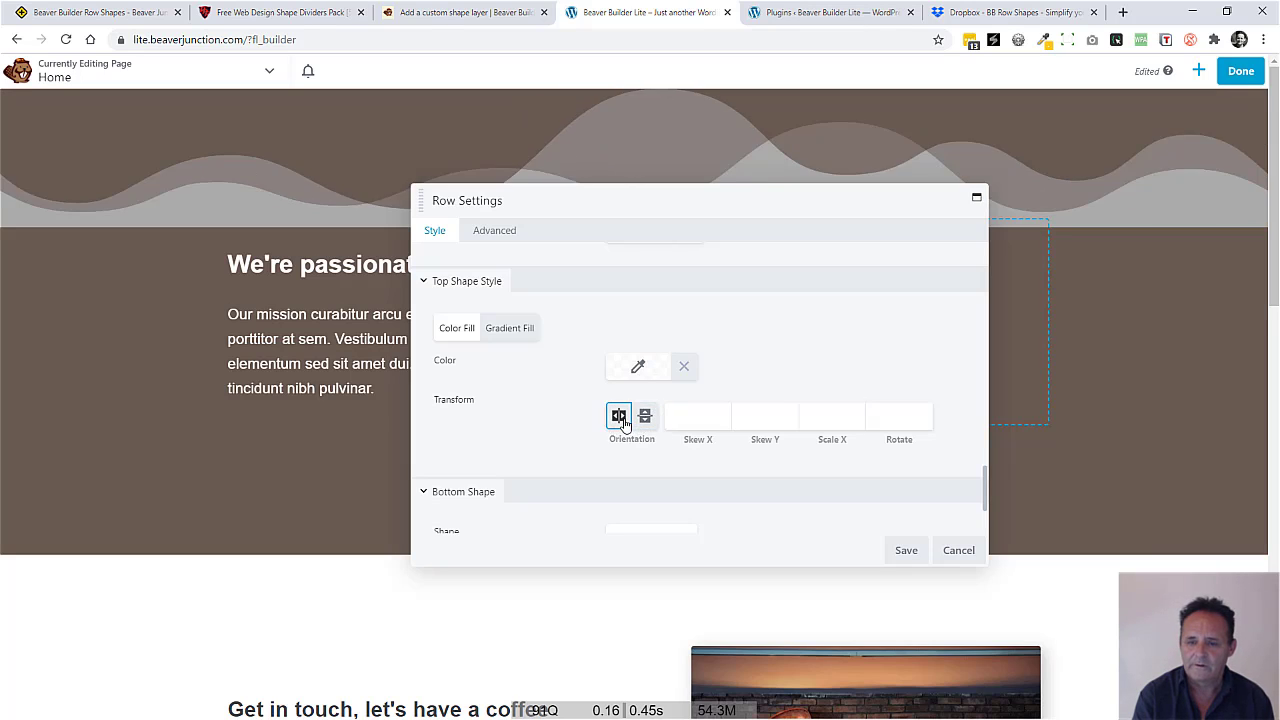
Set the top shape's fill color to white (#ffffff)
left_click(645, 367)
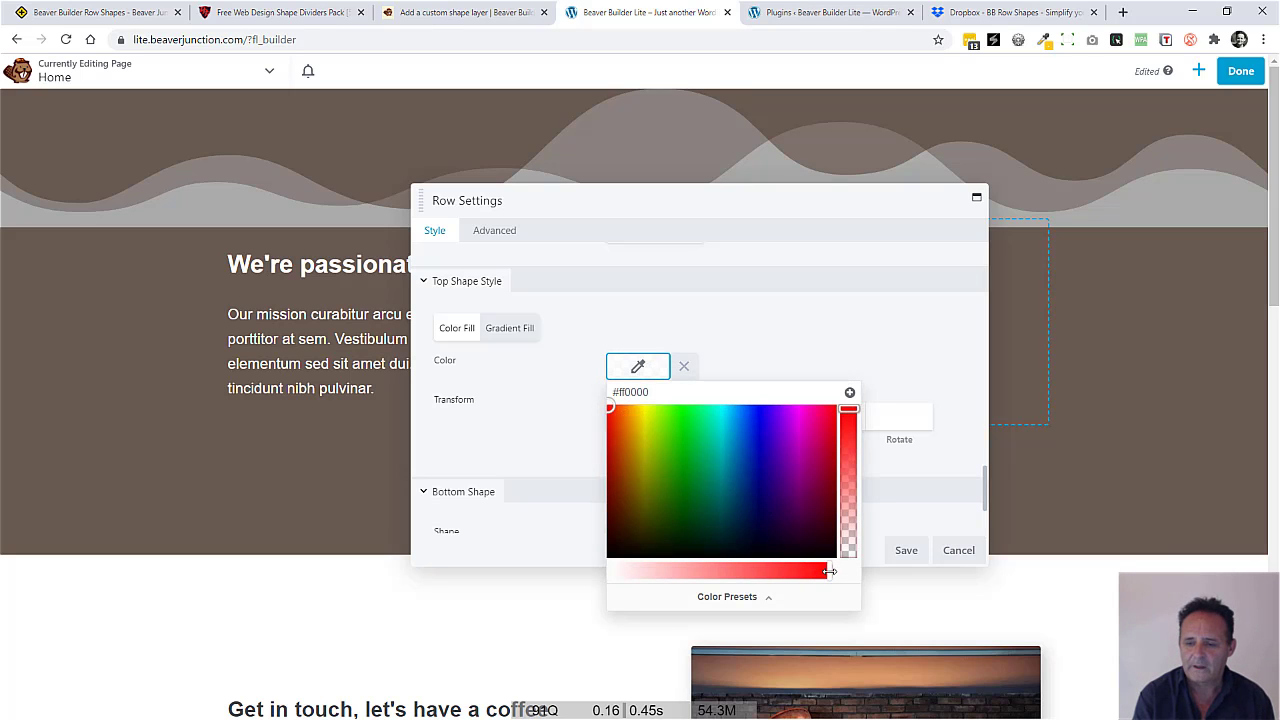
left_click_drag(829, 571, 612, 571)
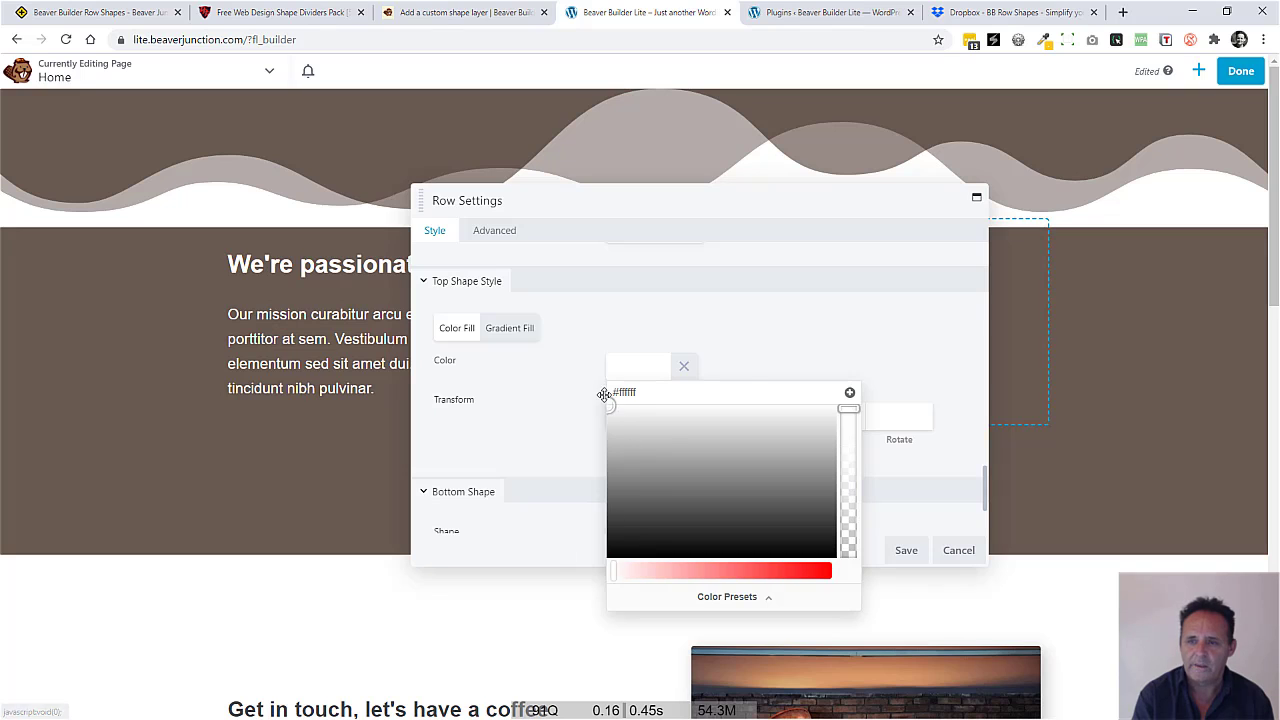
Toggle the vertical orientation flip on the row's top shape and adjust its Skew X slightly
left_click_drag(666, 209, 634, 237)
left_click(616, 458)
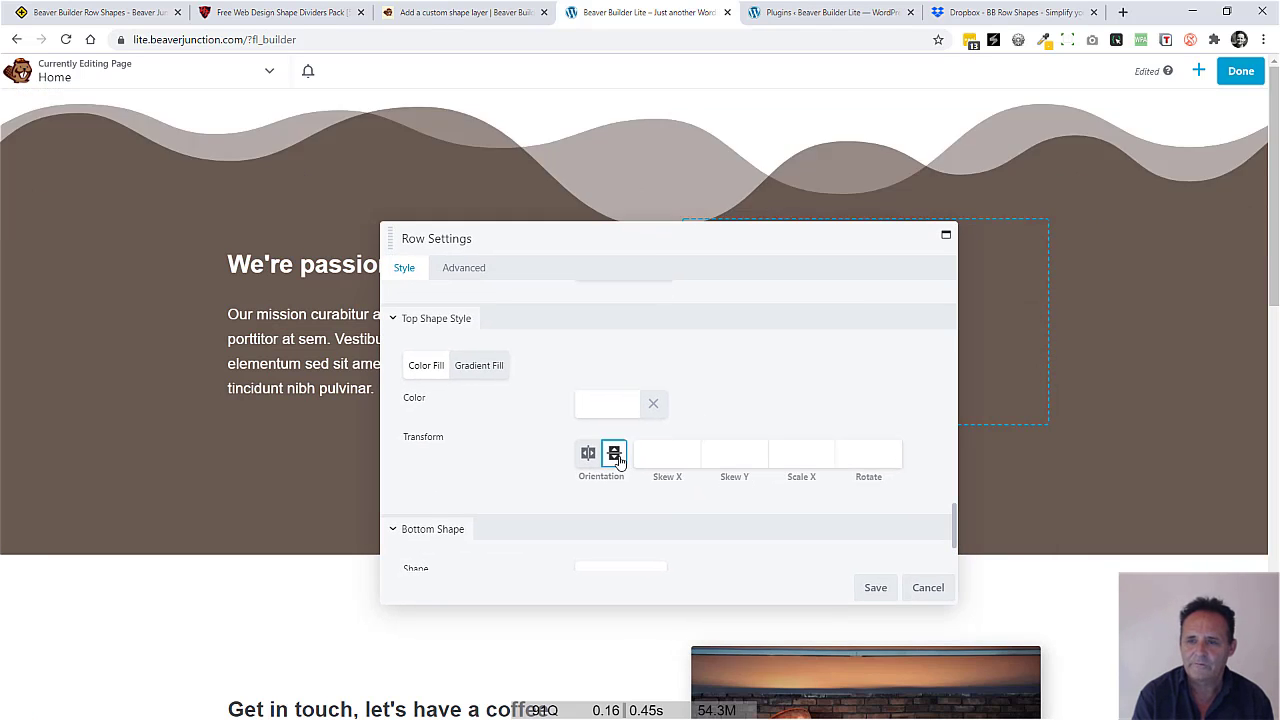
left_click(660, 455)
mouse_move(771, 504)
left_mouse_down()
mouse_move(796, 510)
mouse_move(775, 506)
left_mouse_up()
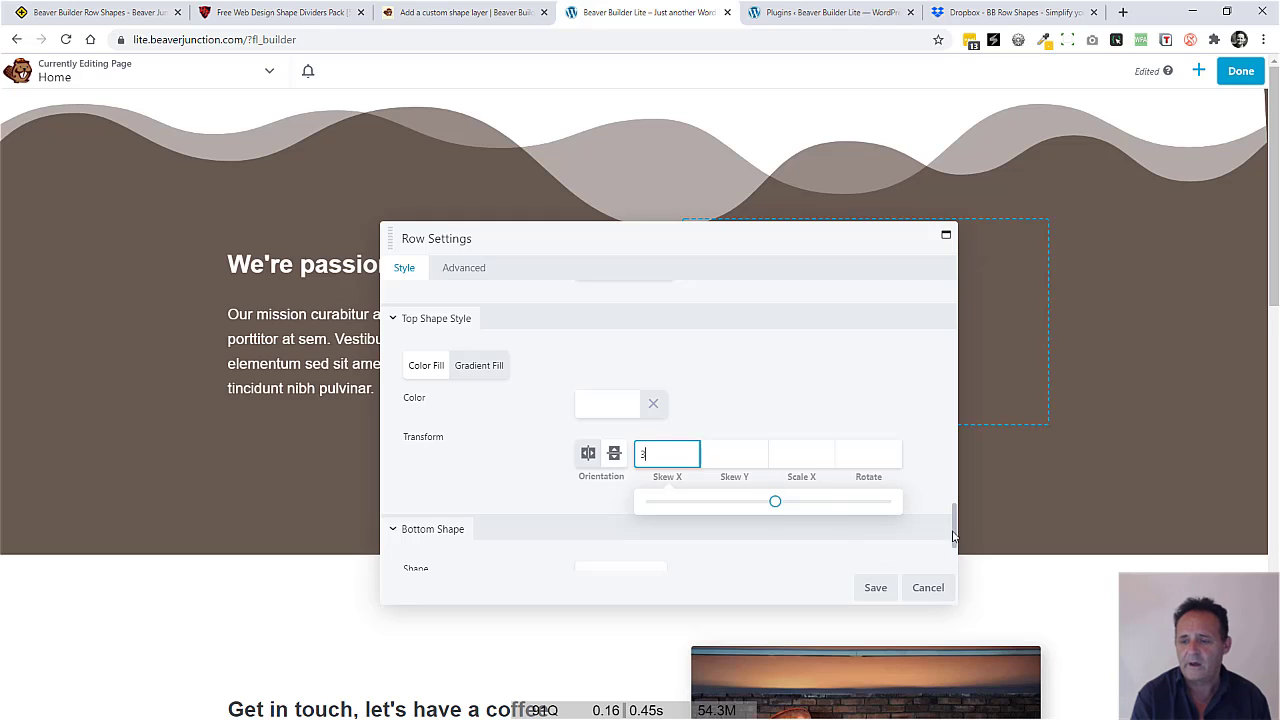
Set the Wavey top shape's size to a width of 197 vw and a height of 28 vw
scroll(955, 520, "up", 1)
scroll(955, 520, "up", 2)
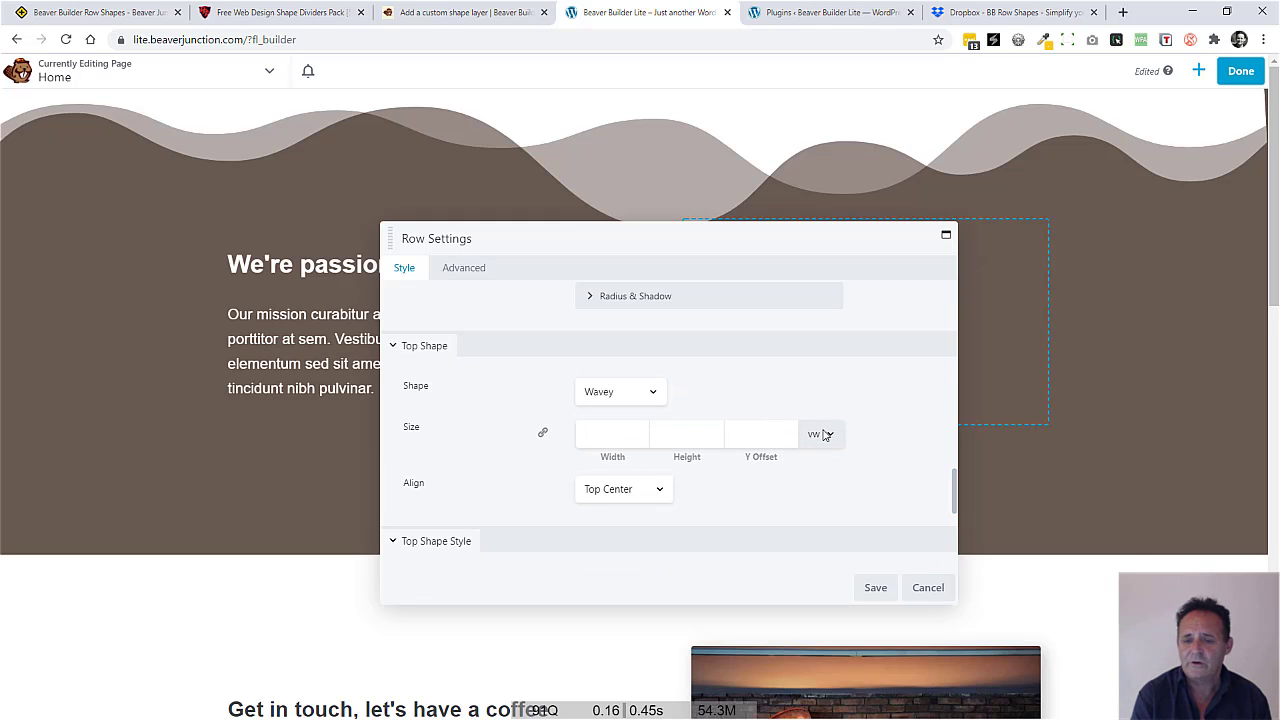
left_click(638, 434)
left_click_drag(587, 481, 686, 500)
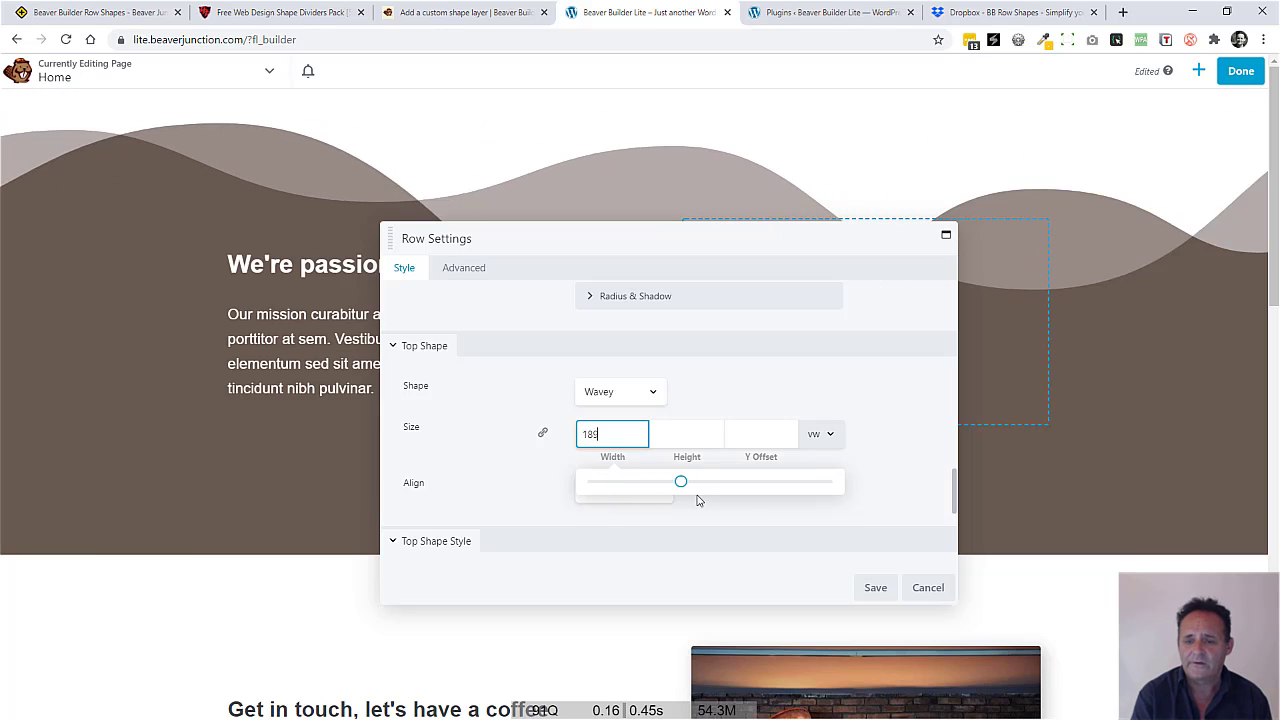
left_click(680, 433)
left_click_drag(588, 481, 655, 491)
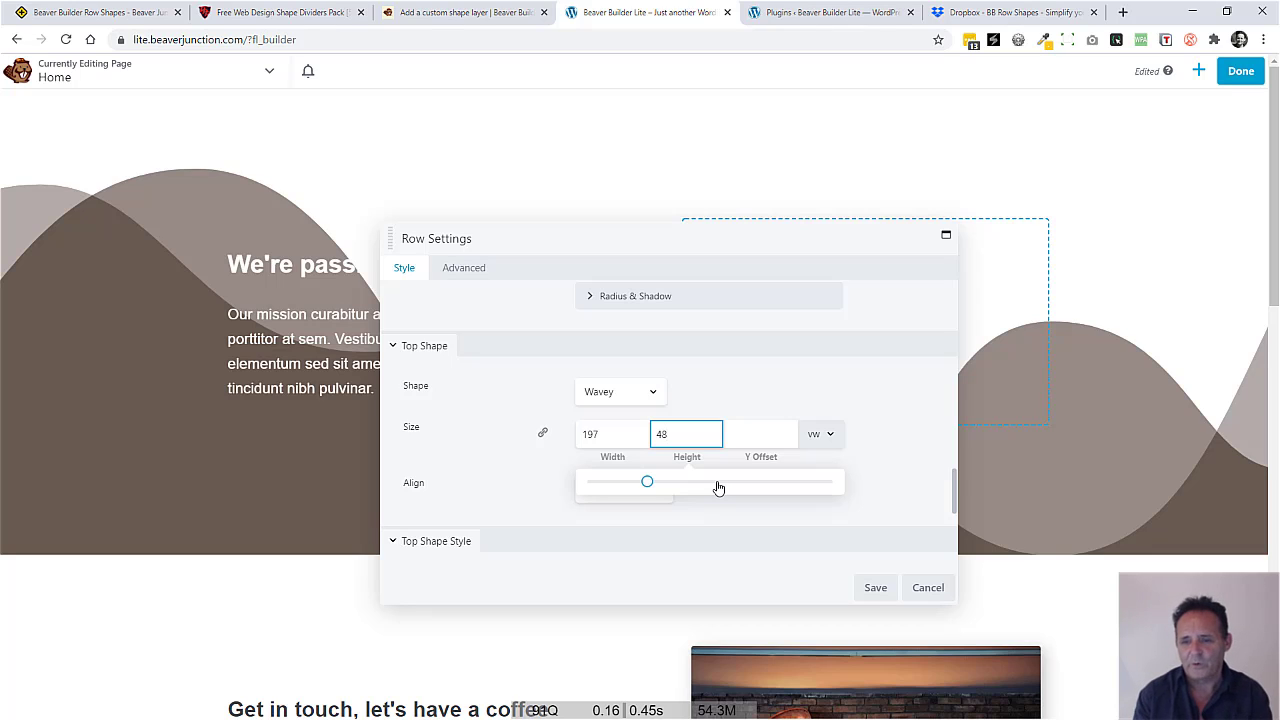
left_click_drag(650, 482, 622, 483)
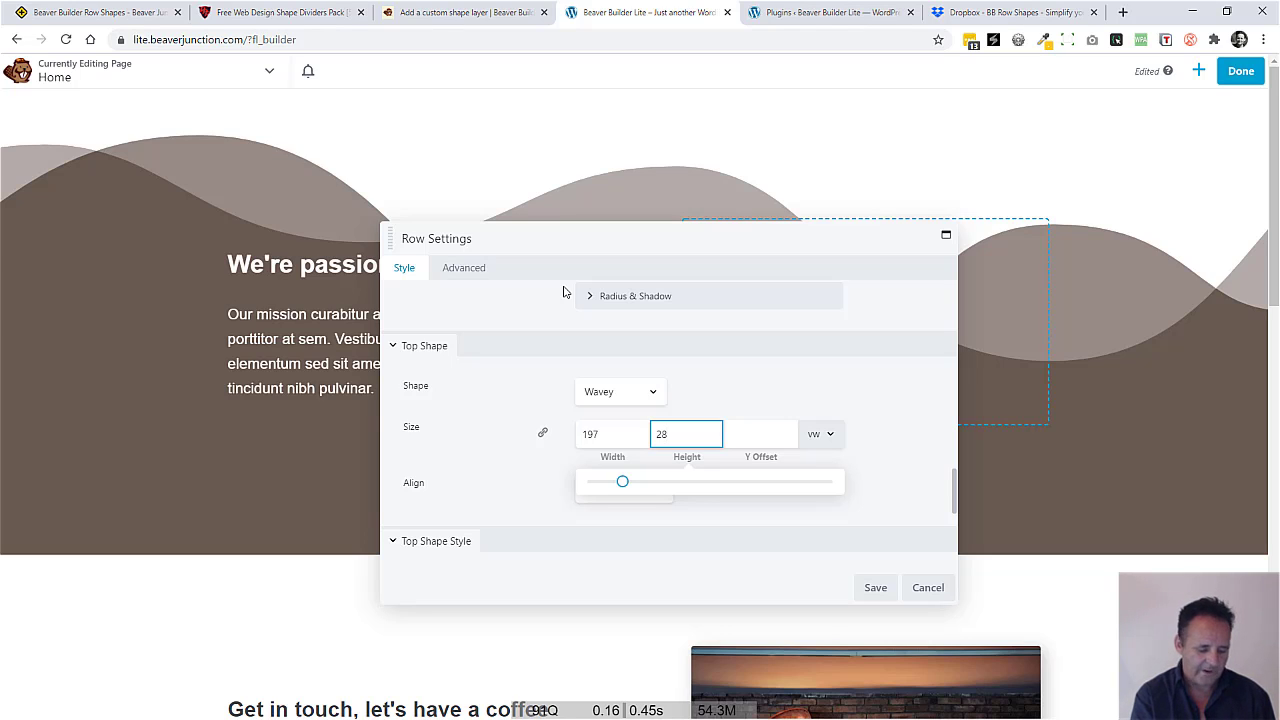
Open the Layout CSS / Javascript editor and copy the commented-out .hero .fl-path-3 code with brown fill and scaleY(1.1)
key("ctrl+y")
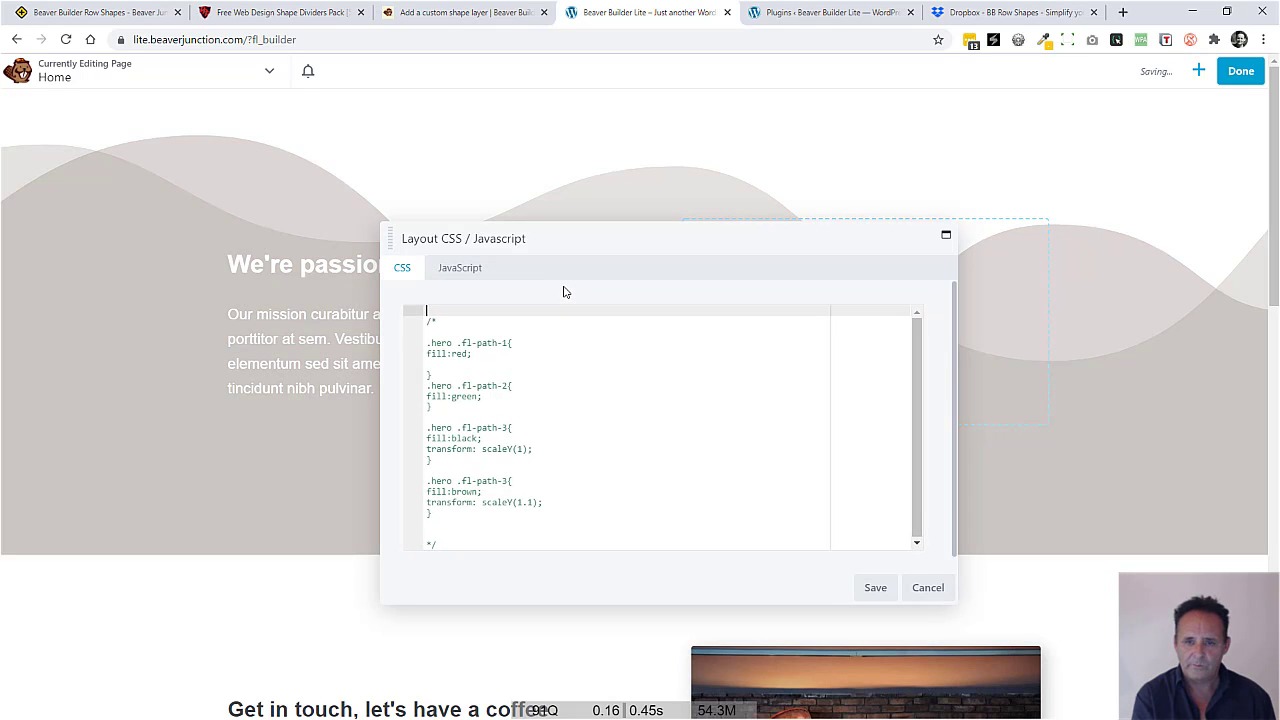
left_click_drag(648, 240, 790, 162)
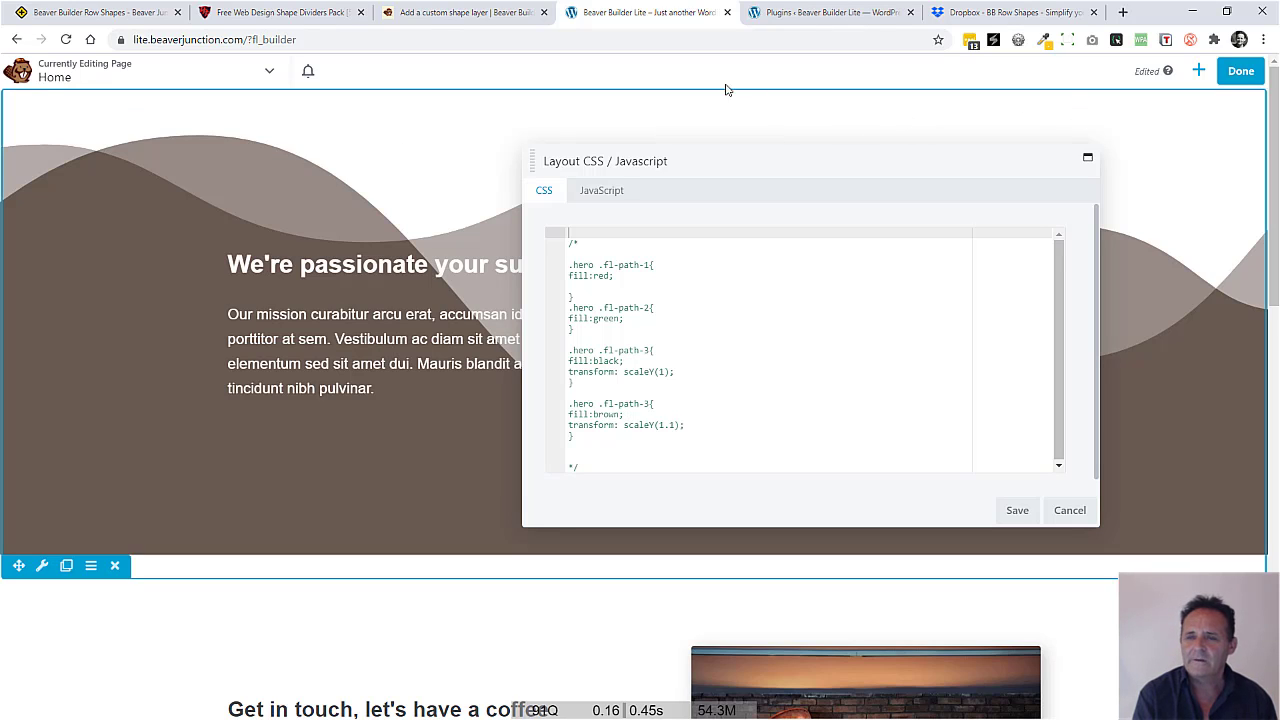
left_click(689, 425)
key("shift+Up")
key("shift+Up")
key("shift+Home")
key("ctrl+c")
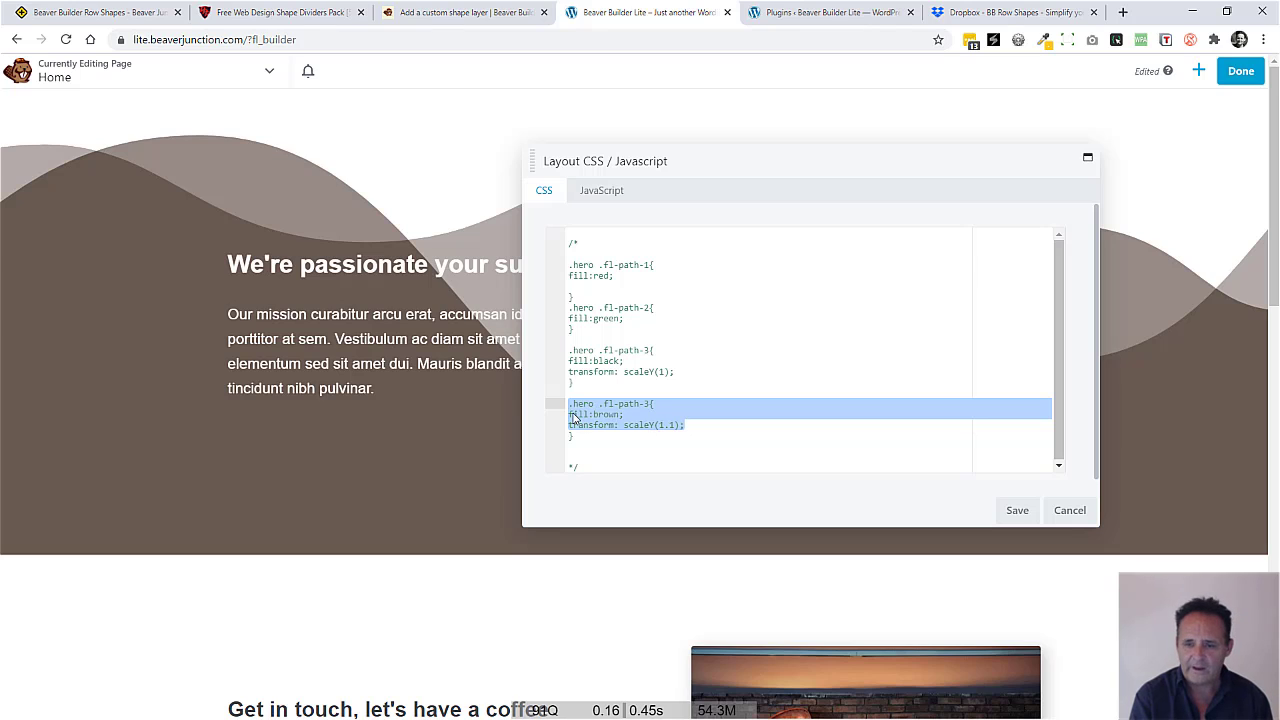
Paste the copied .hero .fl-path-3 code on new lines above the comment block and reduce its scaleY value to 1
left_click(608, 234)
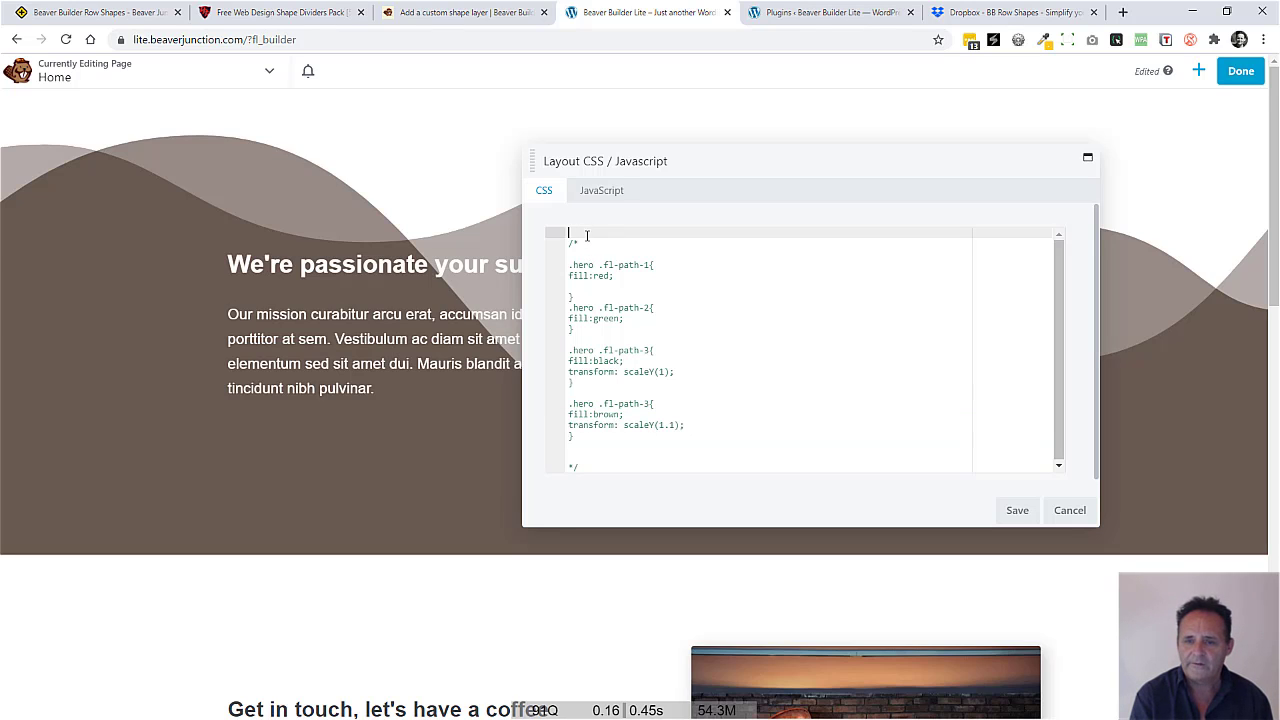
key("Return")
key("Return")
key("Return")
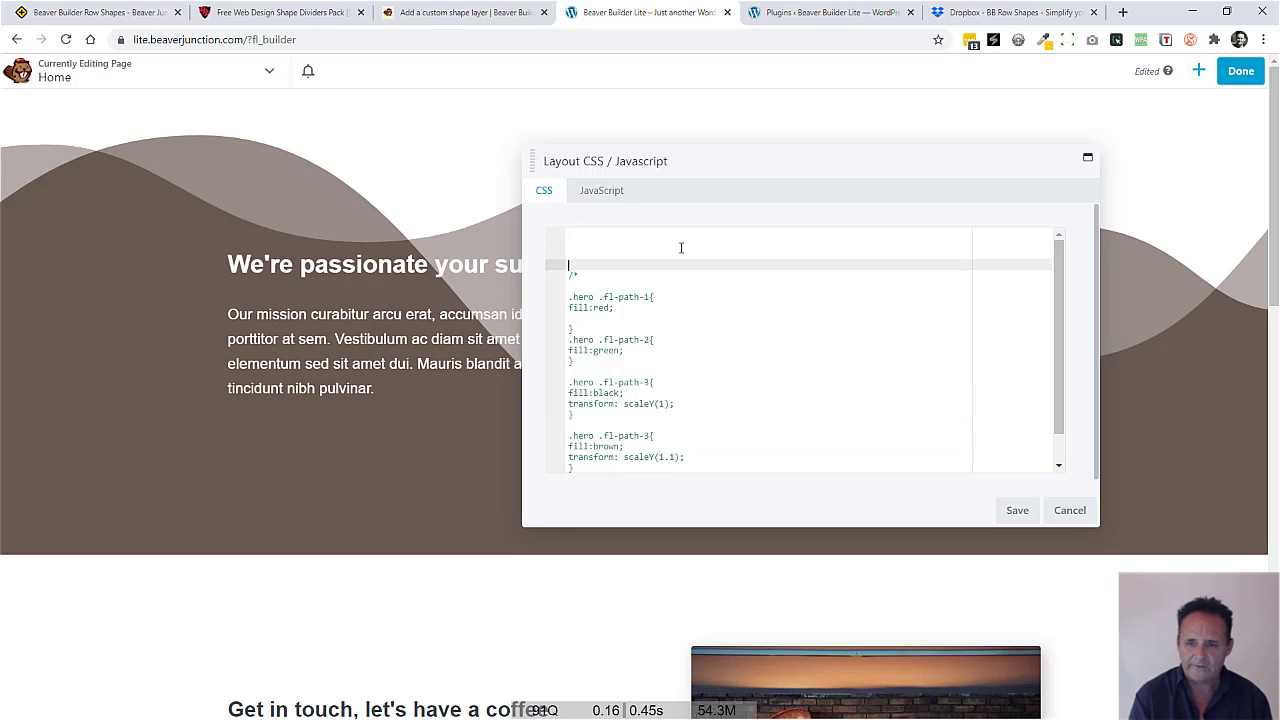
key("Up")
key("ctrl+v")
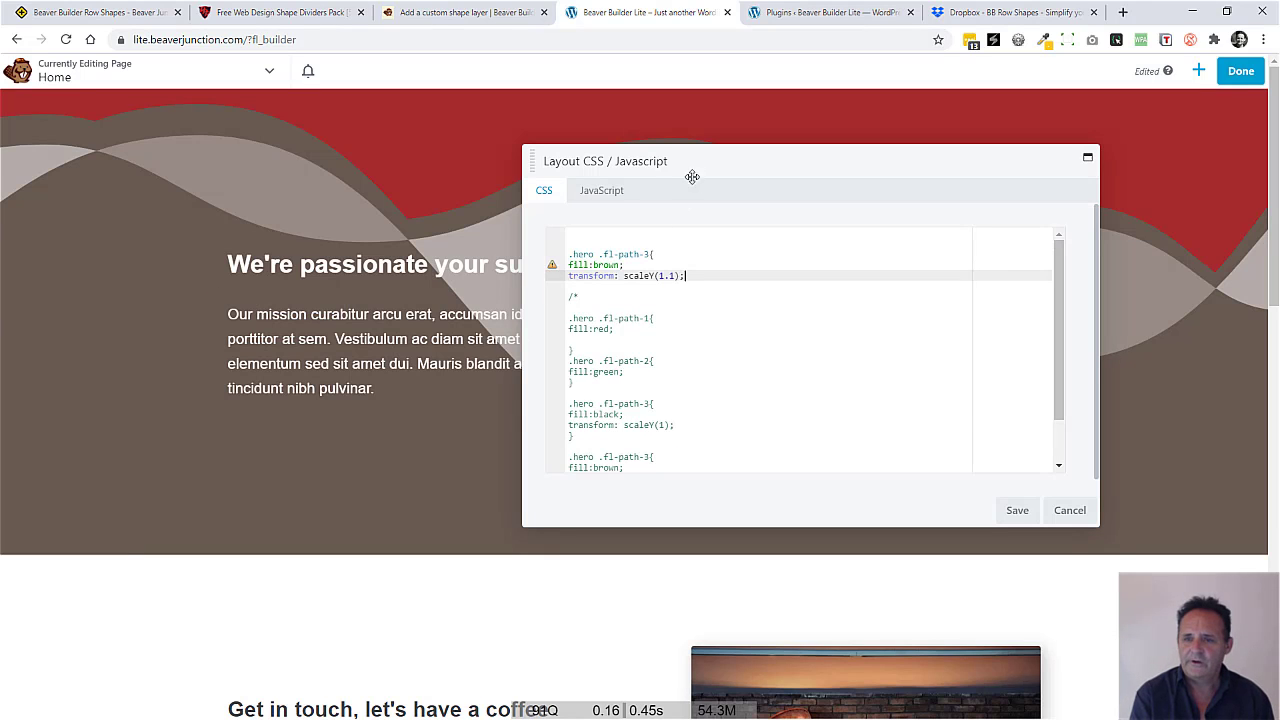
left_click_drag(700, 168, 749, 232)
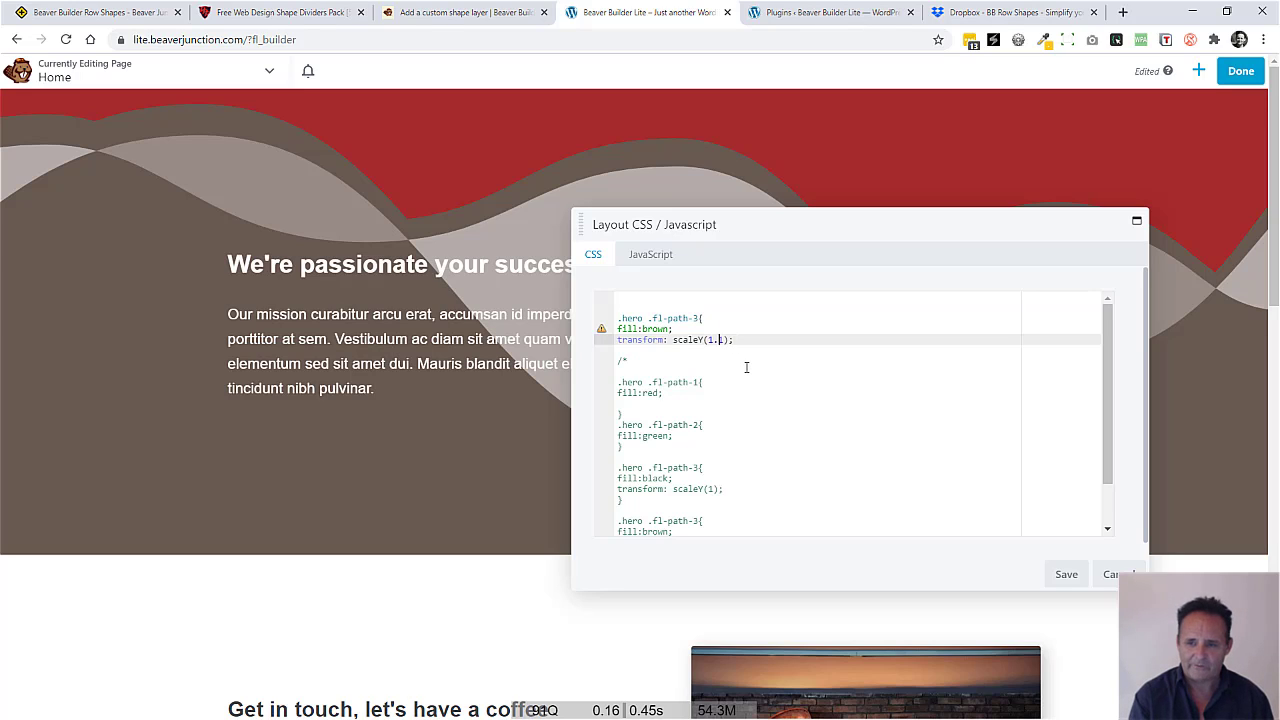
key("BackSpace")
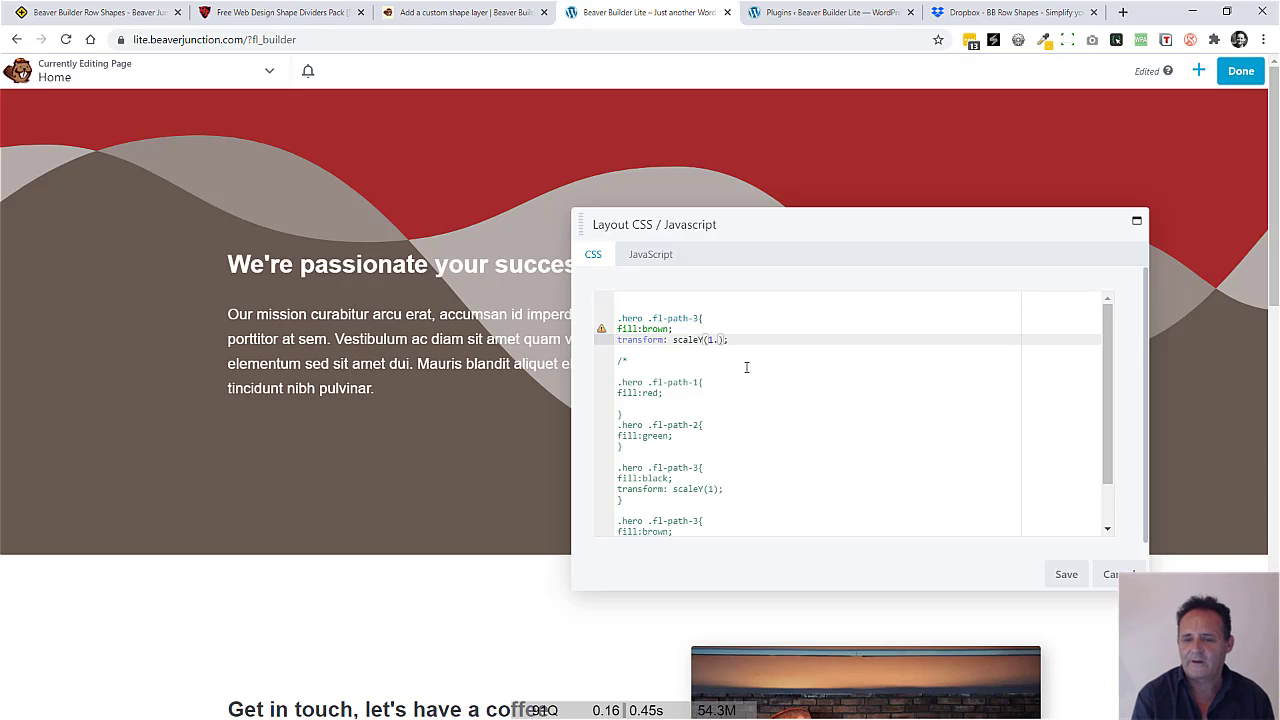
Copy the commented-out .hero .fl-path-2 rule with green fill to the start of the layout CSS and uncover the row shape
left_click_drag(632, 450, 617, 425)
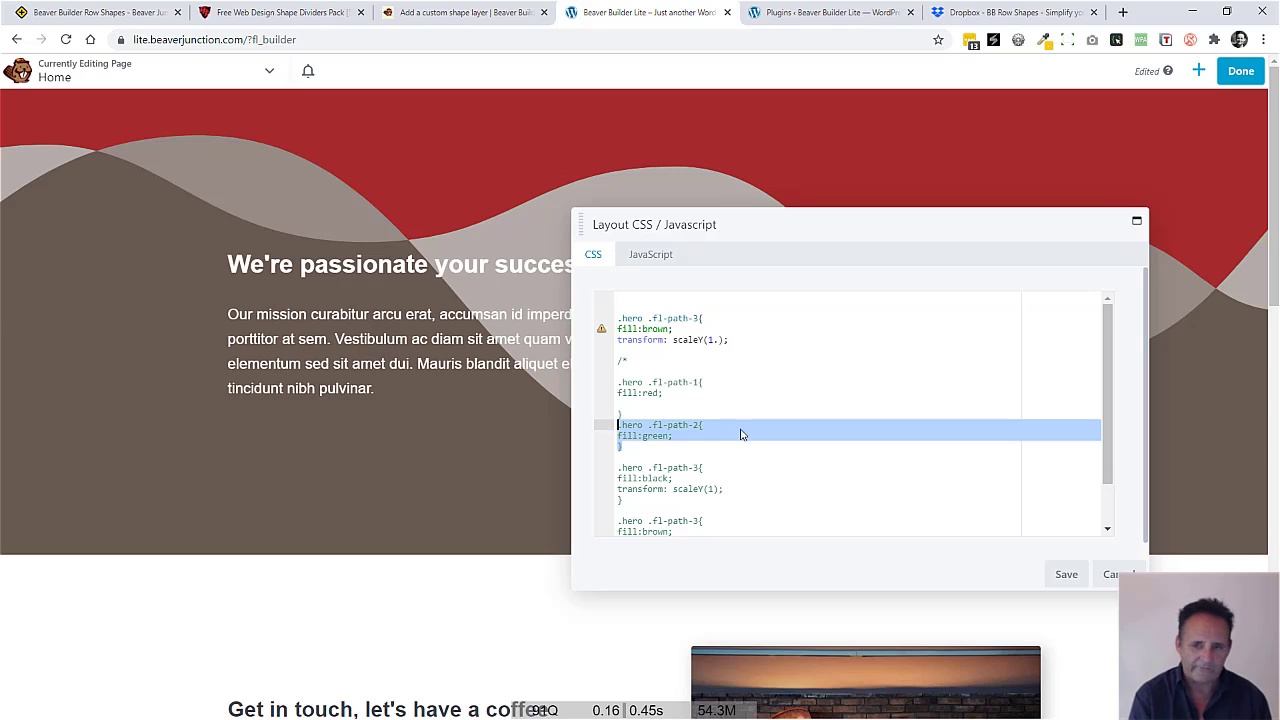
key("ctrl+c")
left_click(706, 300)
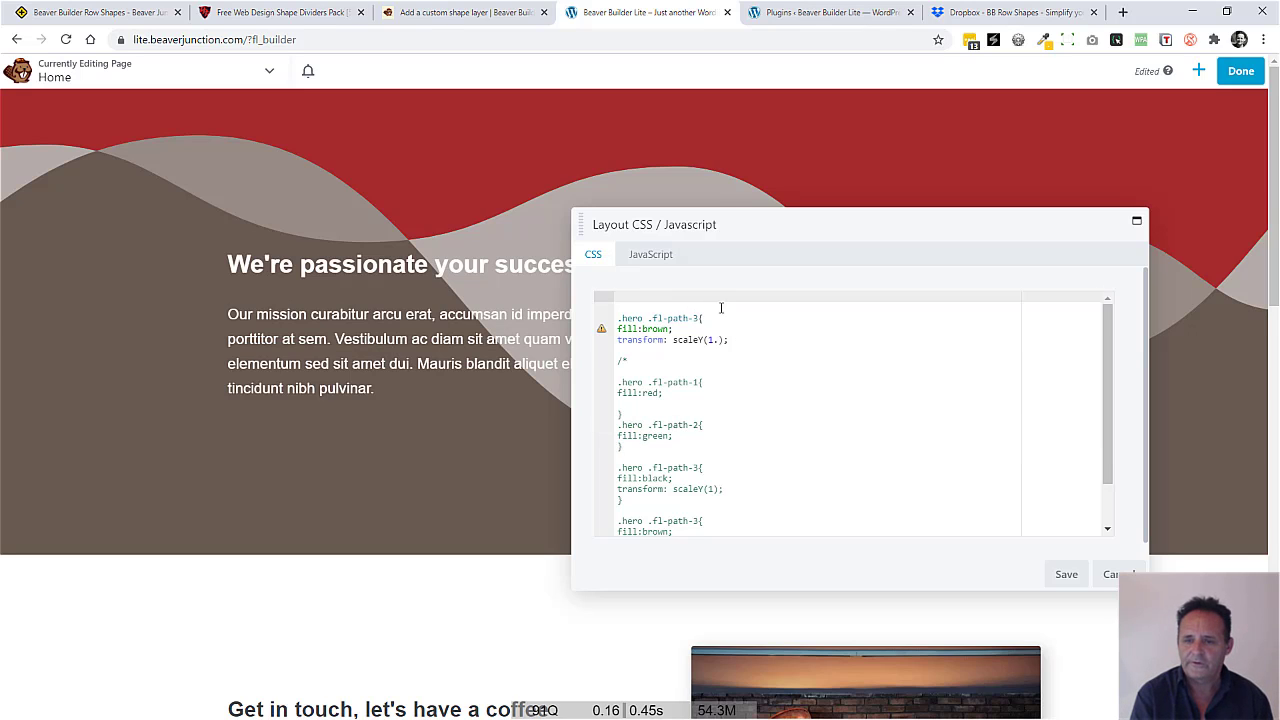
key("ctrl+v")
left_click_drag(811, 220, 398, 429)
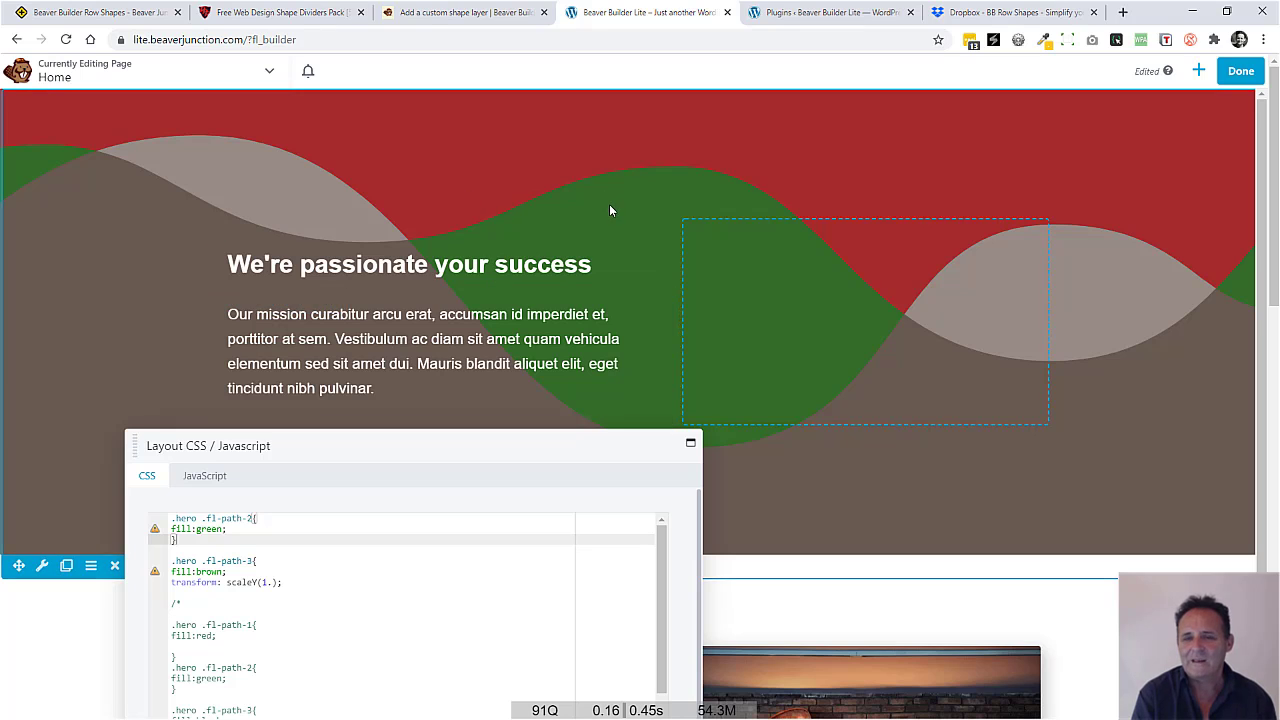
left_click_drag(517, 446, 689, 254)
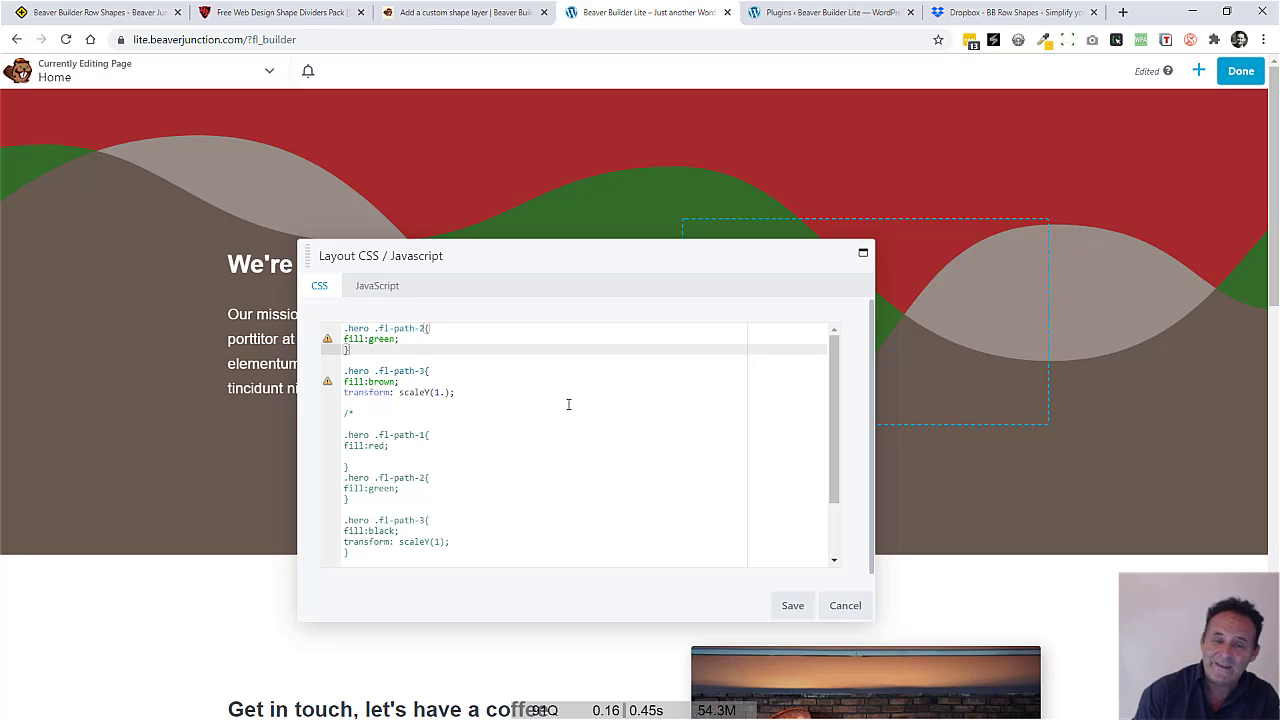
Switch to the Beaver Builder Row Shapes page with the example shapes on beaverjunction.com
left_click(125, 14)
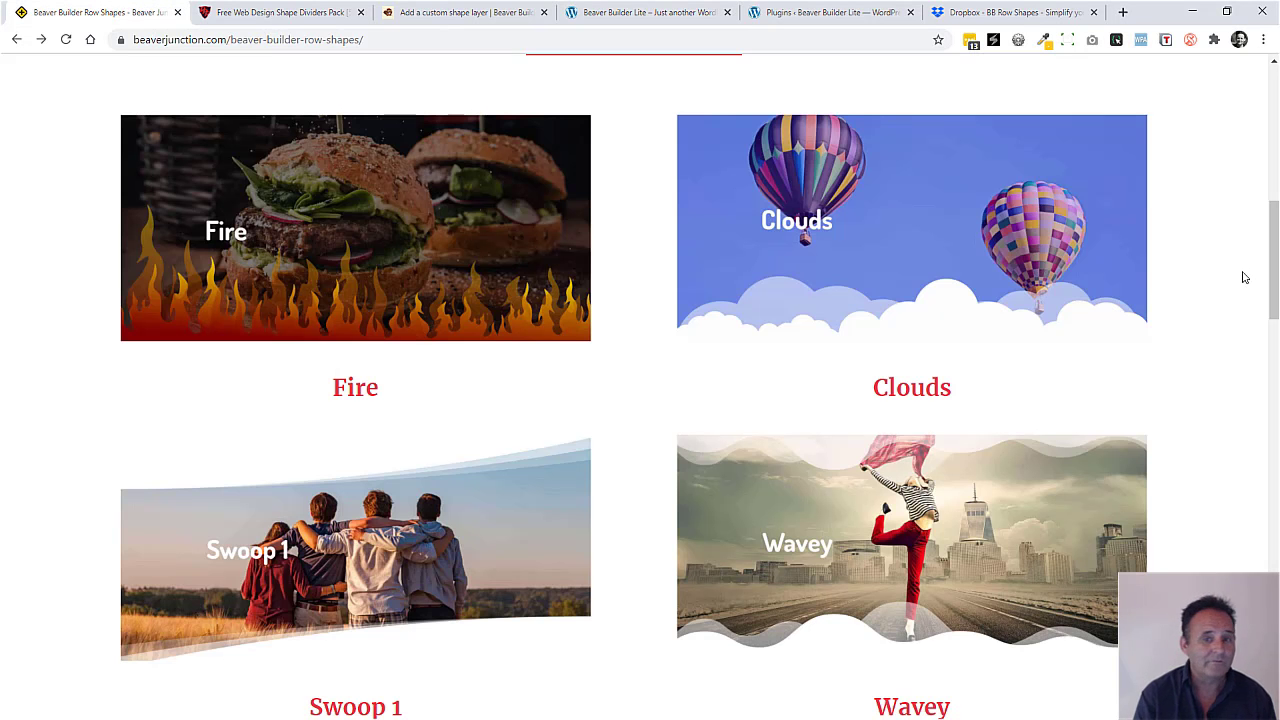